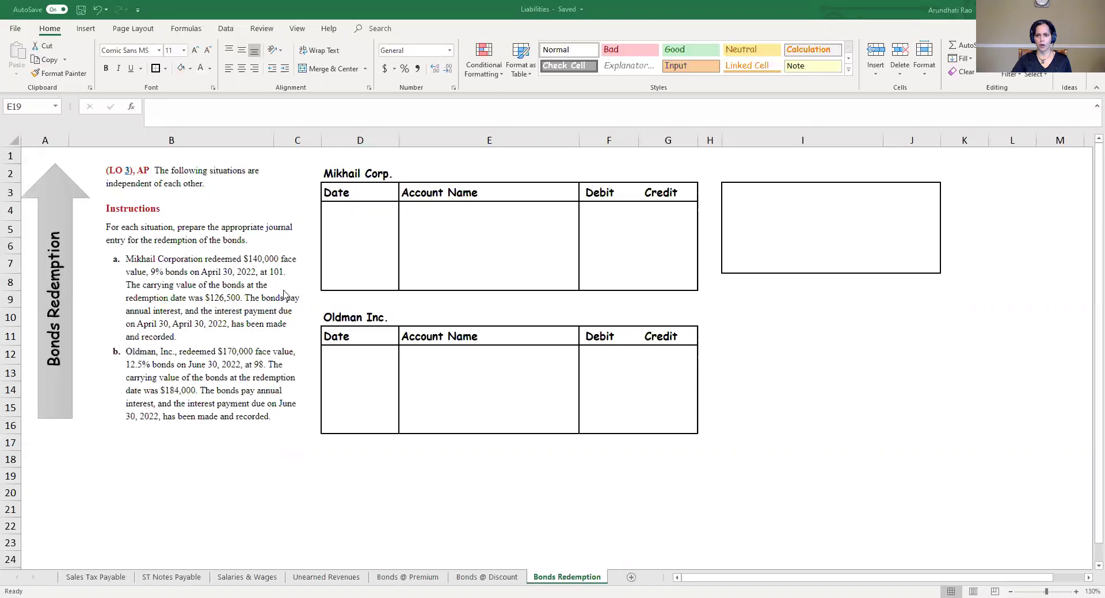
Step: Reveal the Face Value 140,000 and Carrying Value 126,500 lines in black font
left_click(762, 197)
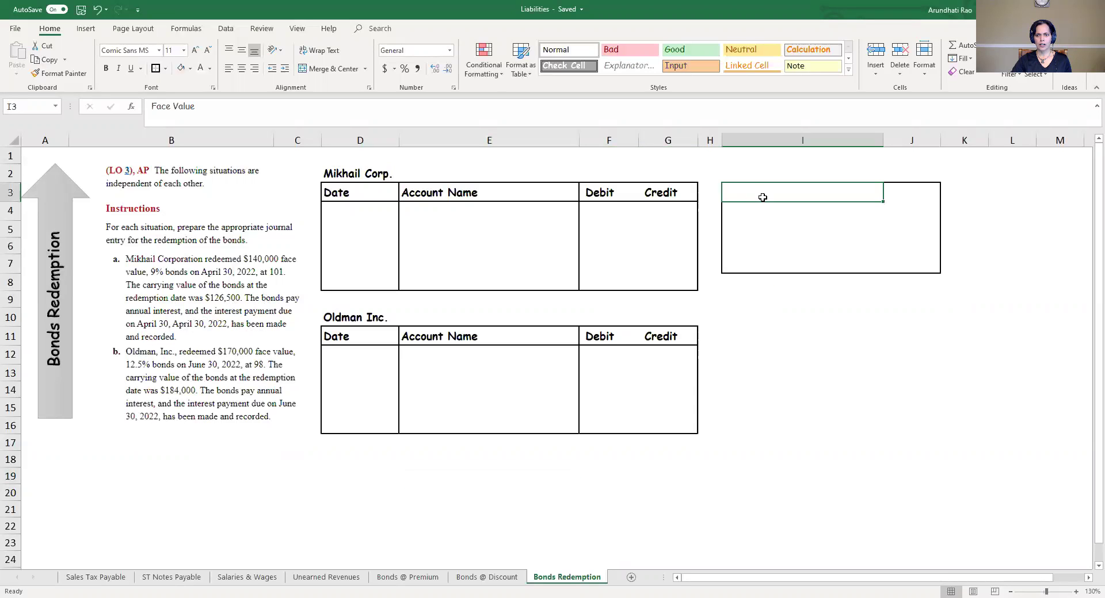
left_click(202, 69)
key("Right")
left_click(203, 70)
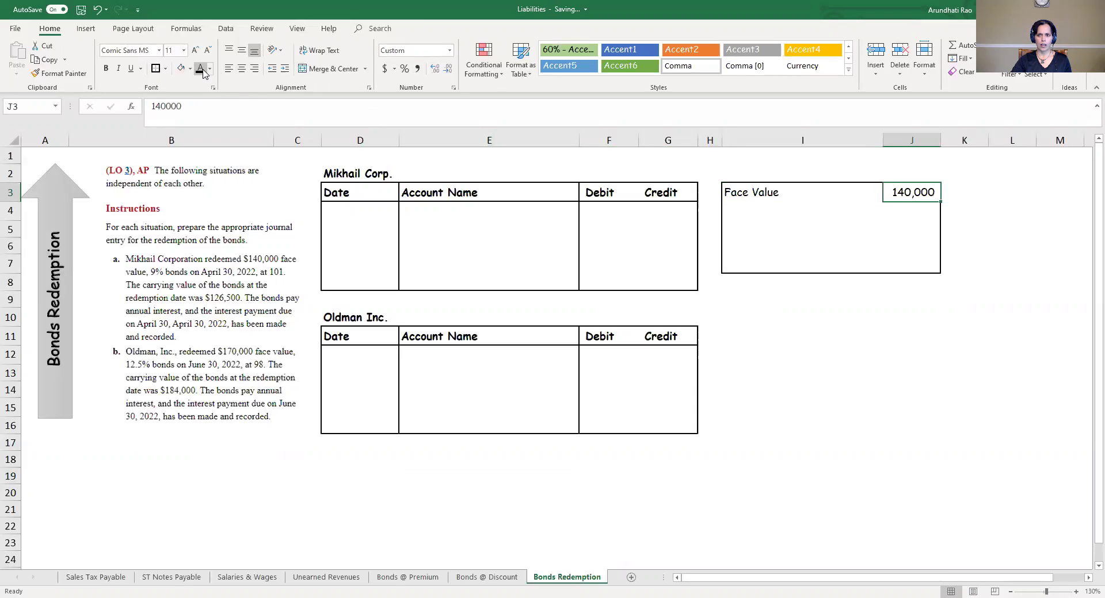
left_click(742, 211)
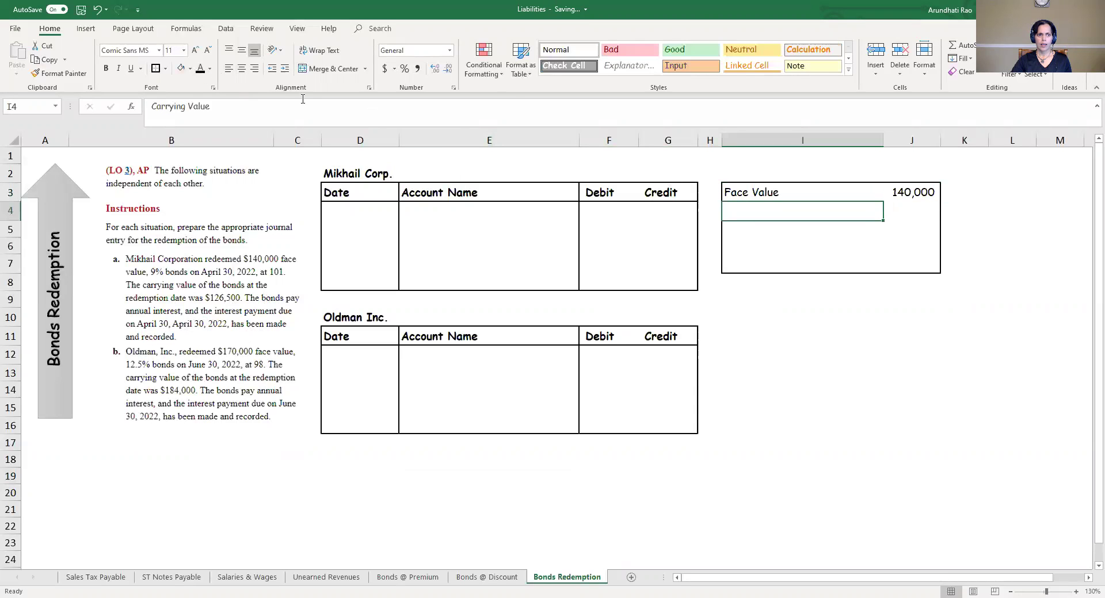
left_click(199, 70)
left_click(894, 210)
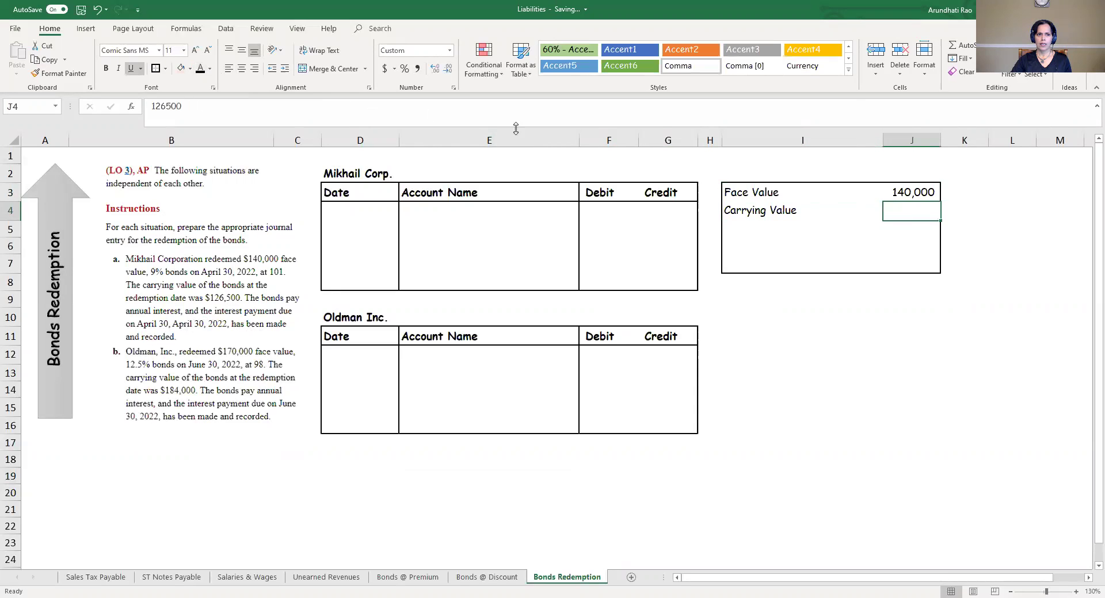
left_click(200, 69)
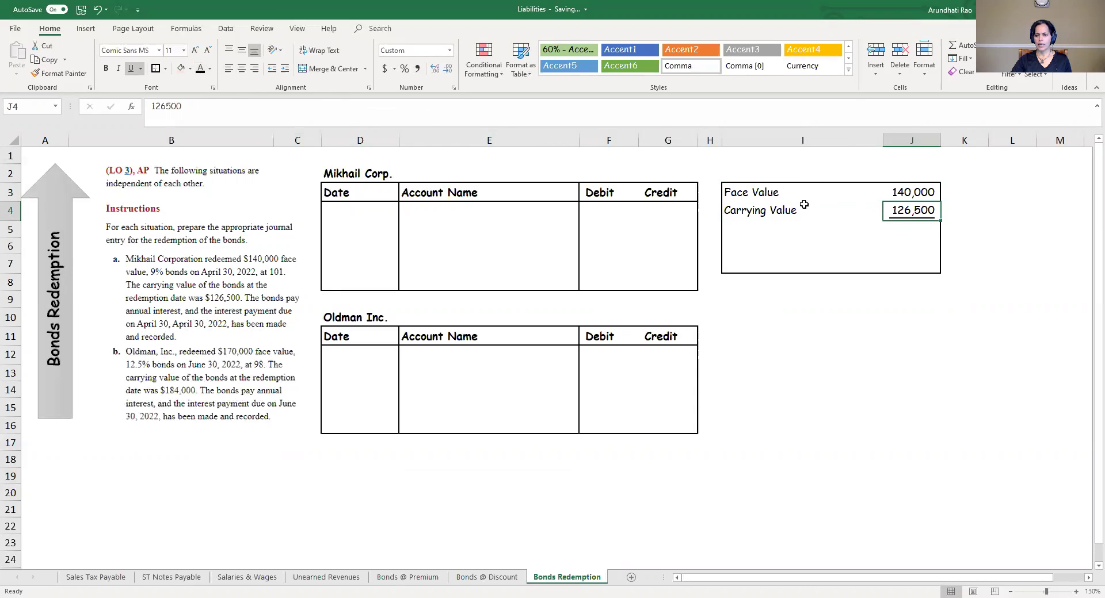
Step: Reveal the Bond Discount (unamortized) 13,500 line and the Contra account note
left_click(897, 229)
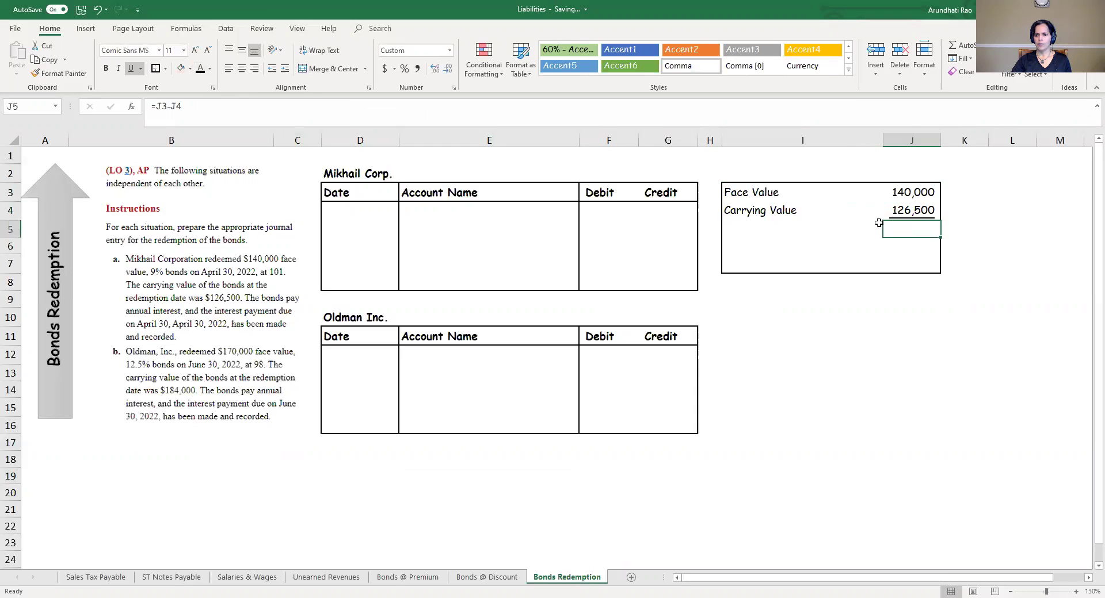
left_click(200, 69)
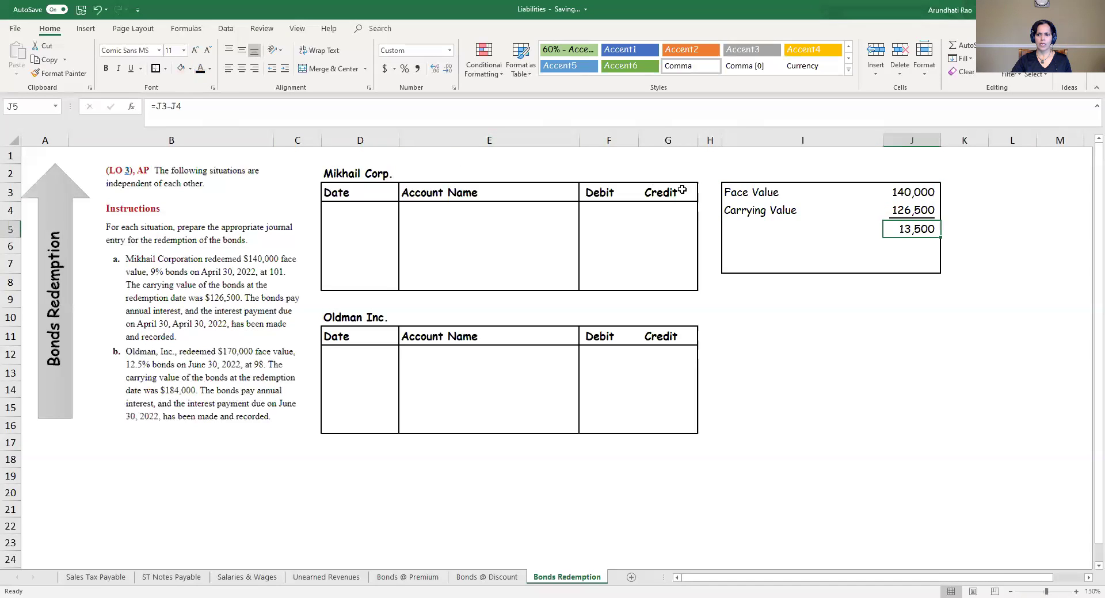
left_click(763, 228)
left_click(200, 69)
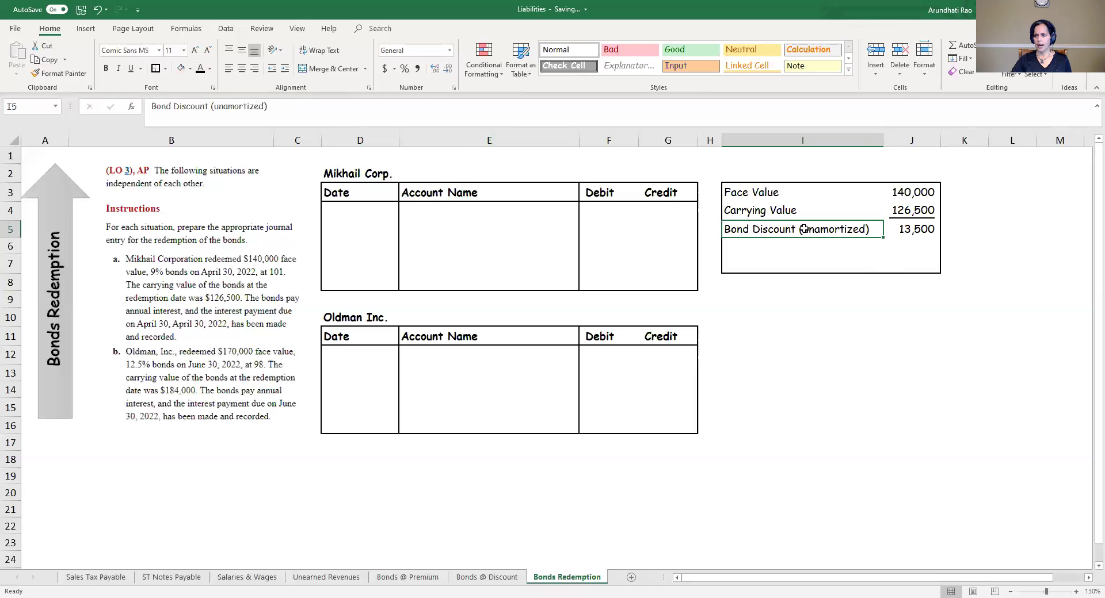
left_click(905, 230)
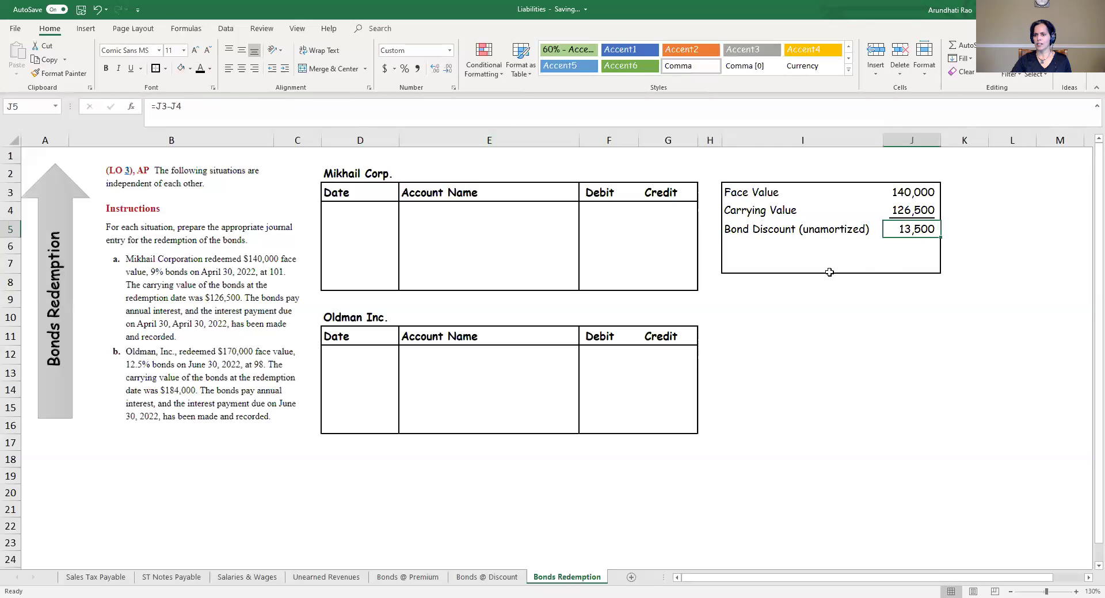
left_click(761, 266)
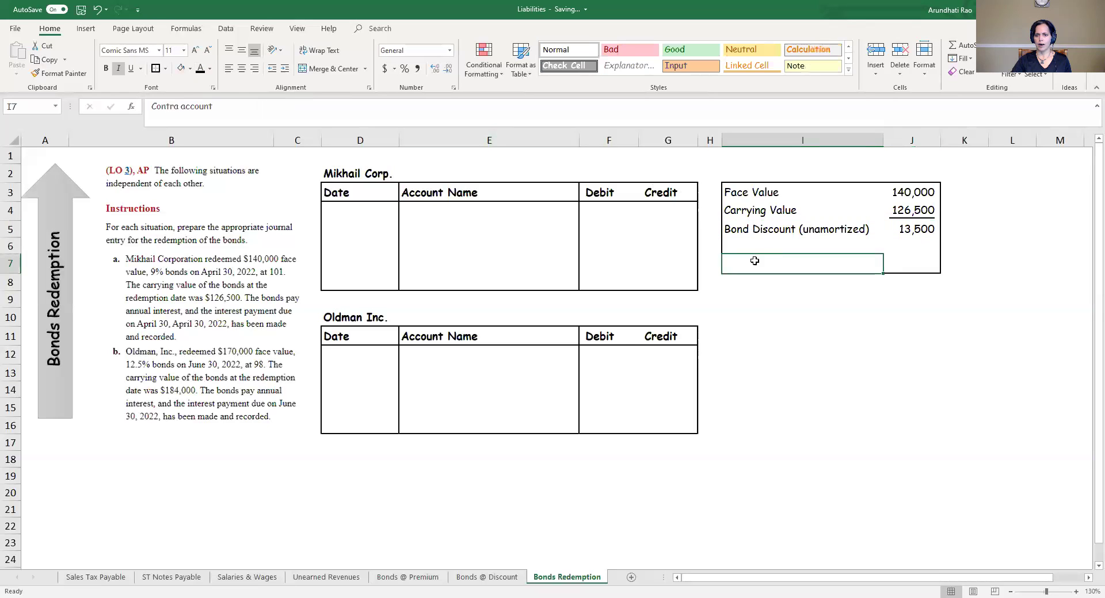
left_click(200, 68)
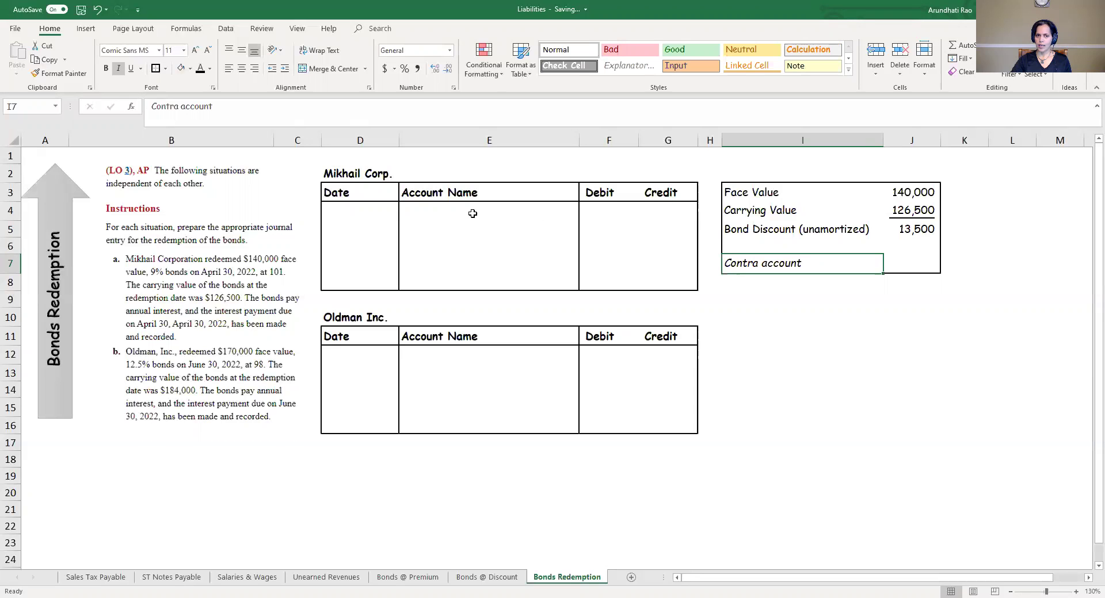
Step: Reveal the 04/30/2022 date and the Bonds Payable 140,000 debit
left_click(447, 216)
left_click(199, 73)
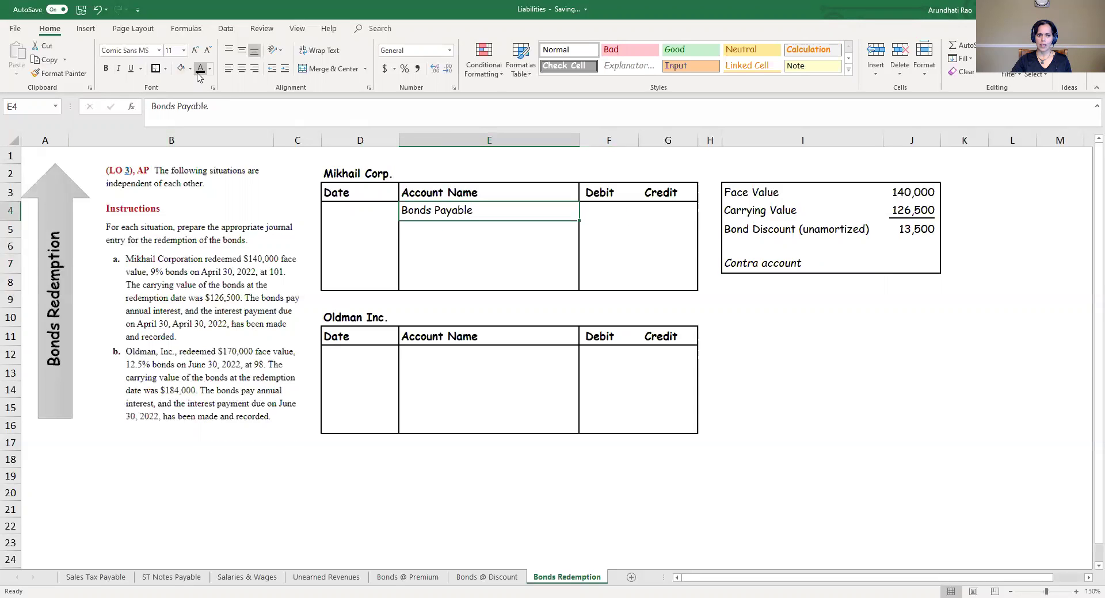
left_click(598, 205)
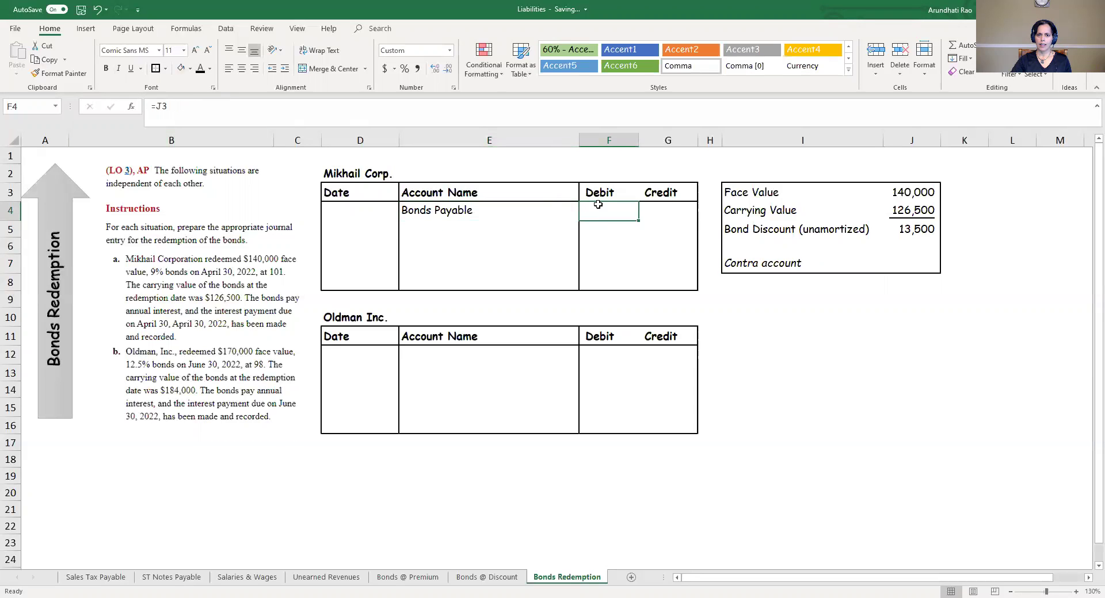
left_click(200, 69)
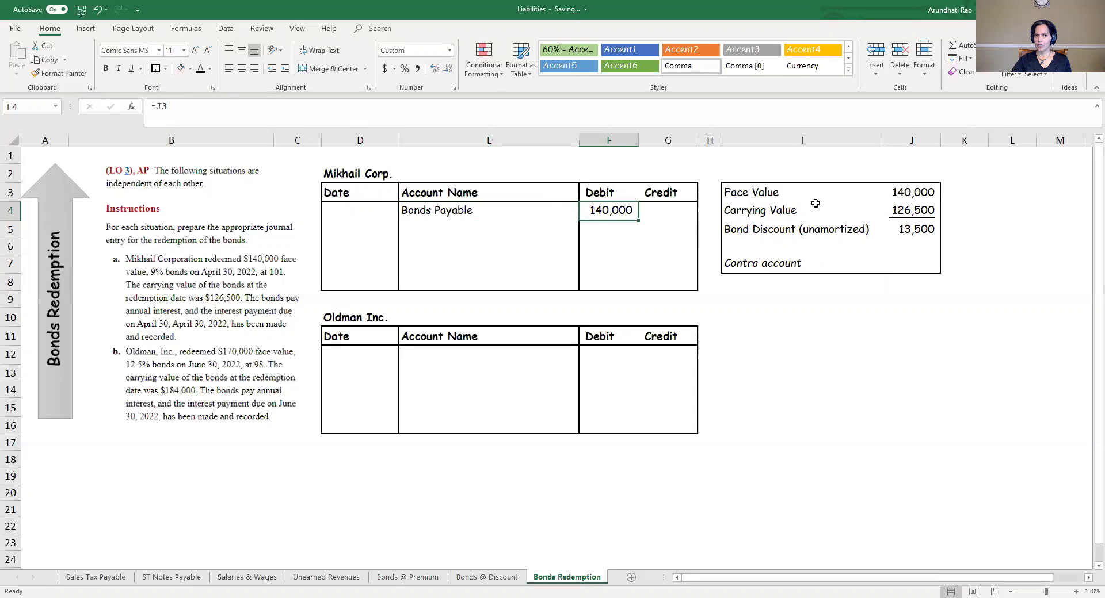
left_click(361, 213)
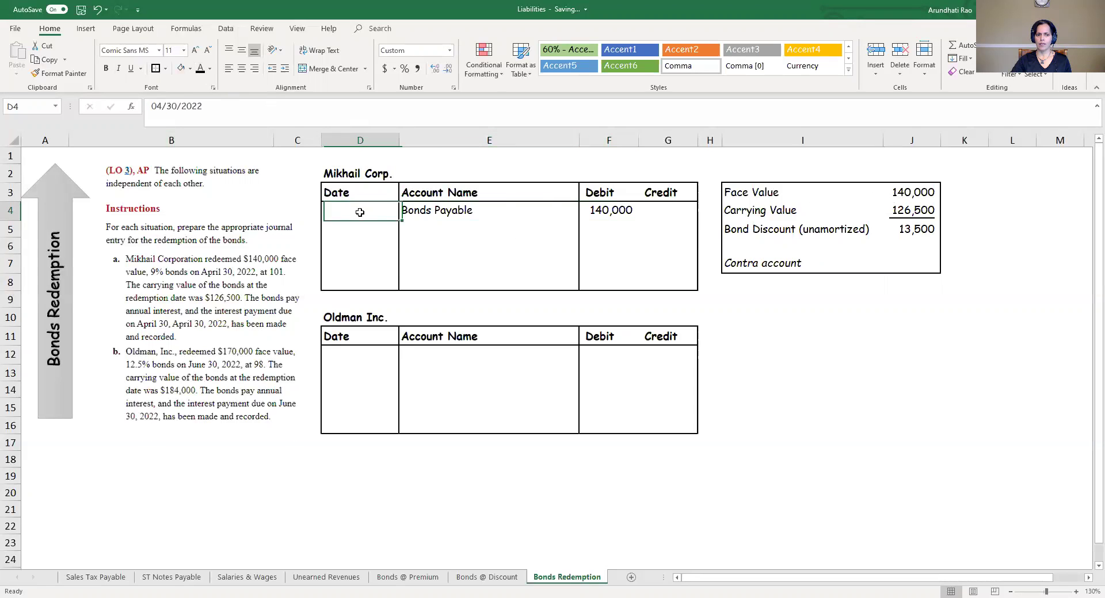
left_click(200, 69)
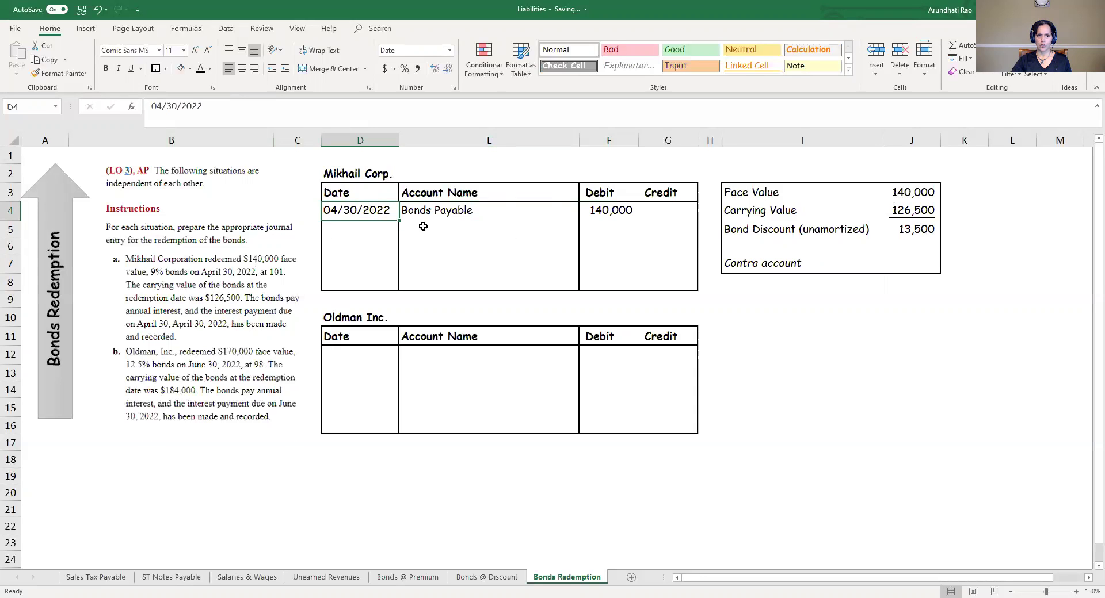
Step: Reveal the Bond Discount (unamortized) account line and its 13,500 credit
left_click(429, 247)
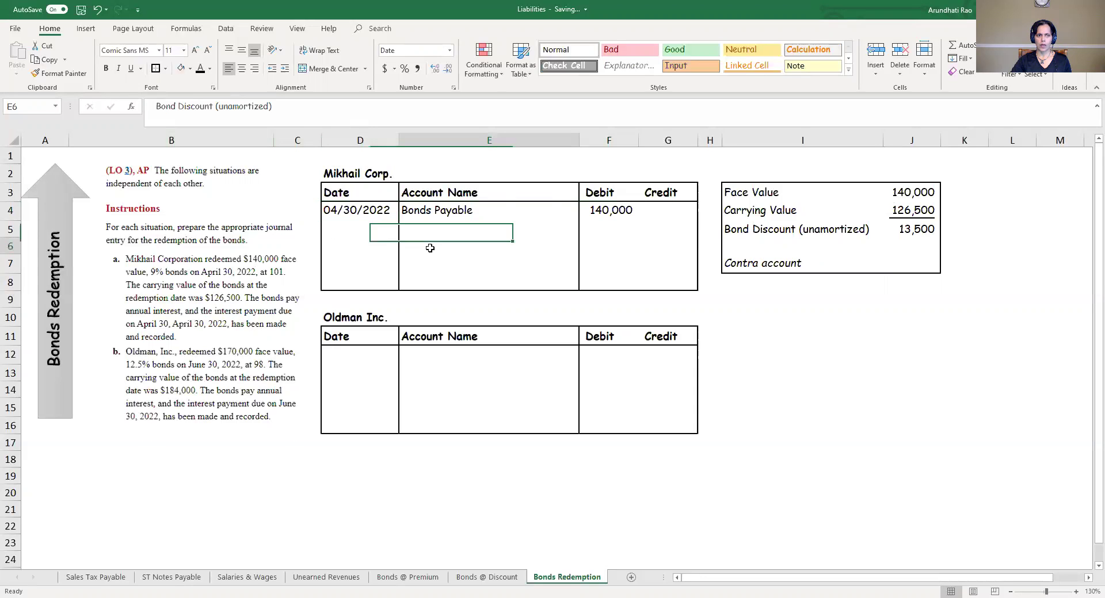
left_click(200, 69)
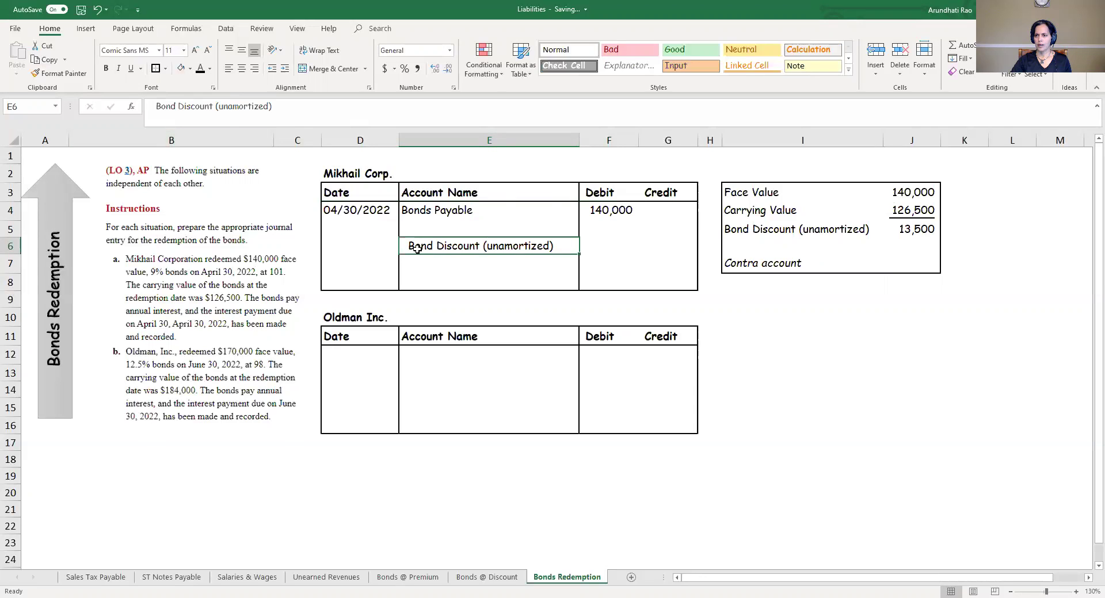
left_click(771, 267)
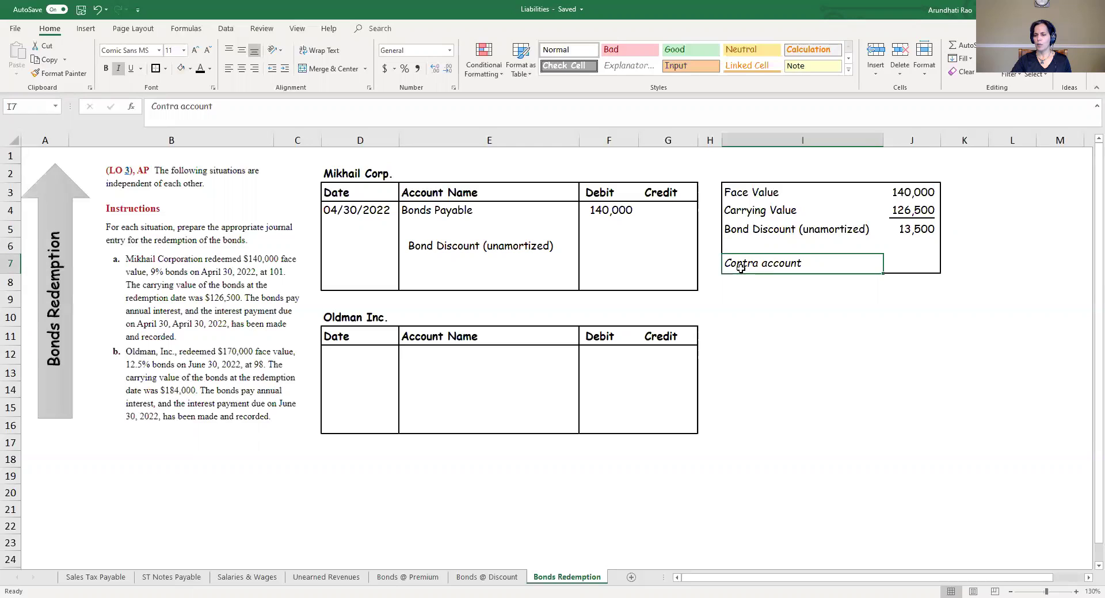
left_click(428, 247)
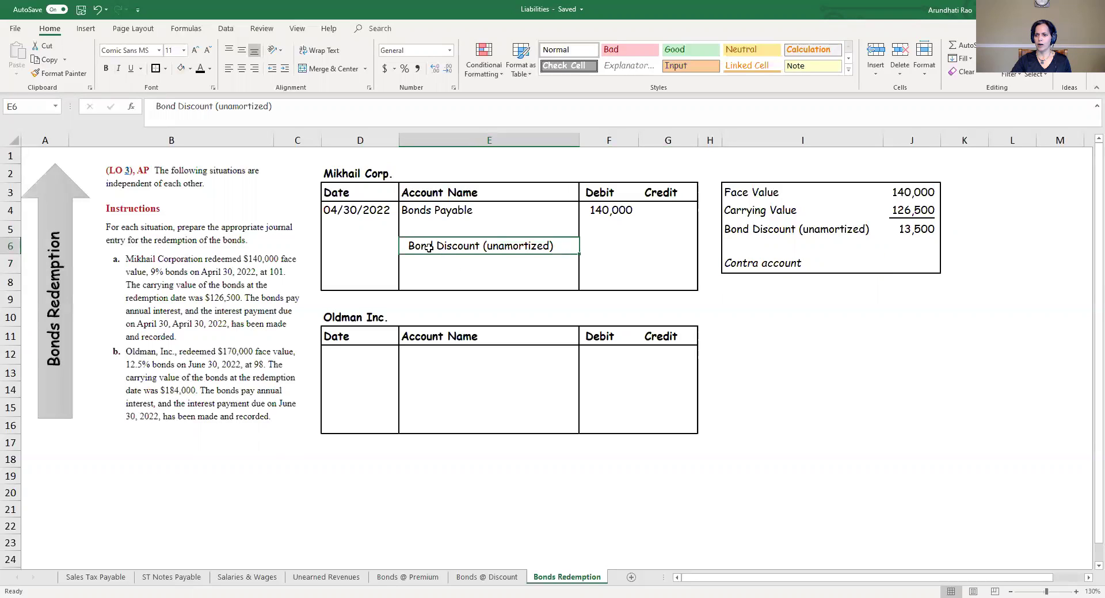
left_click(678, 245)
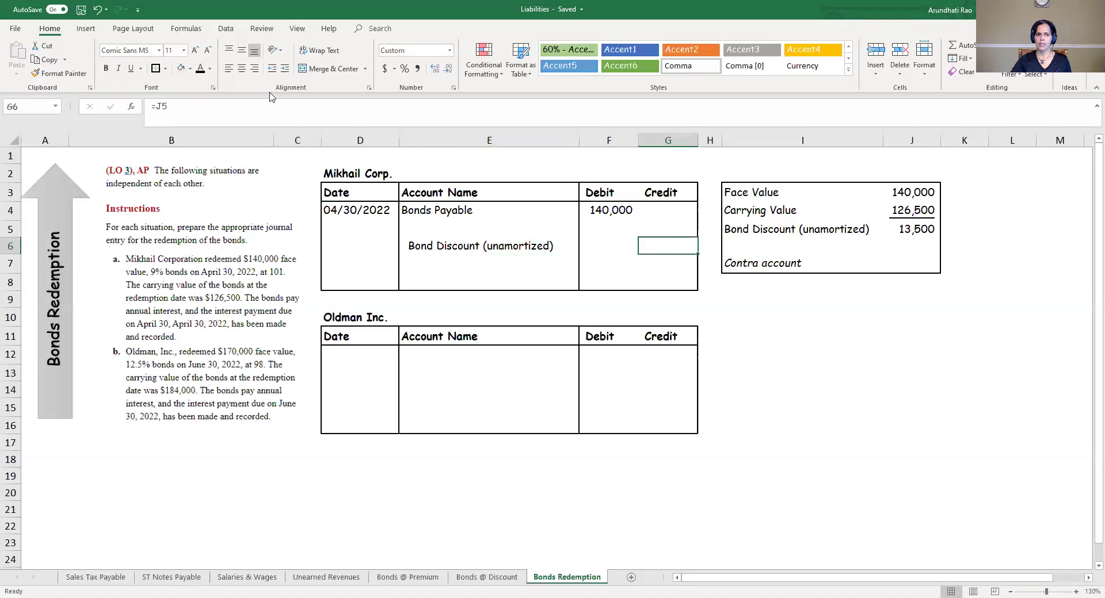
left_click(200, 69)
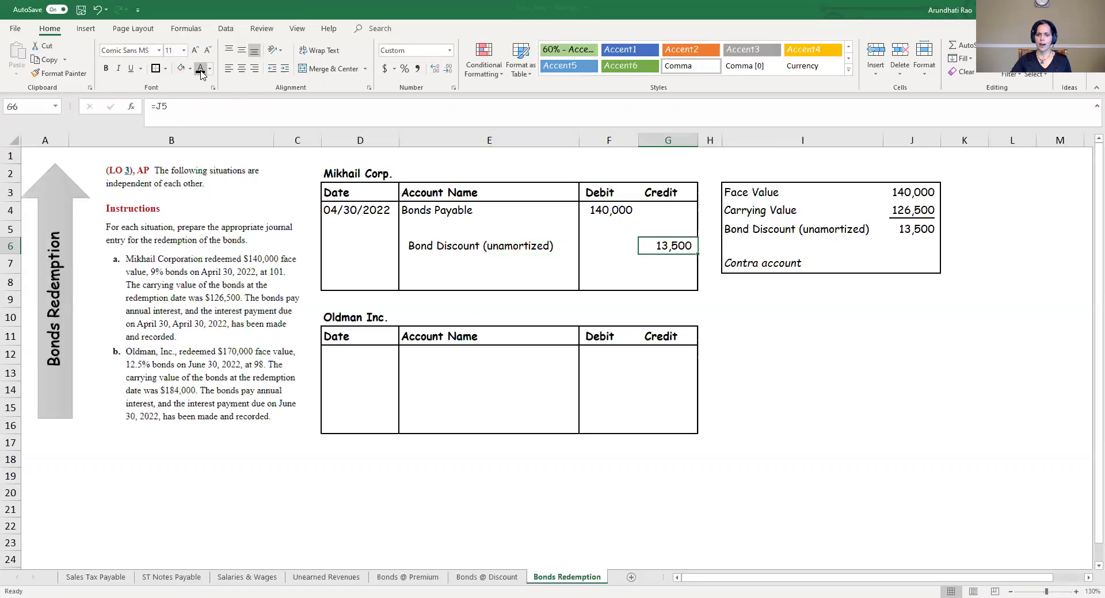
Step: Enter the Cash account and reveal its 141,400 credit (face value × 1.01) in G7
left_click(433, 257)
type("Cash")
key("ctrl+Return")
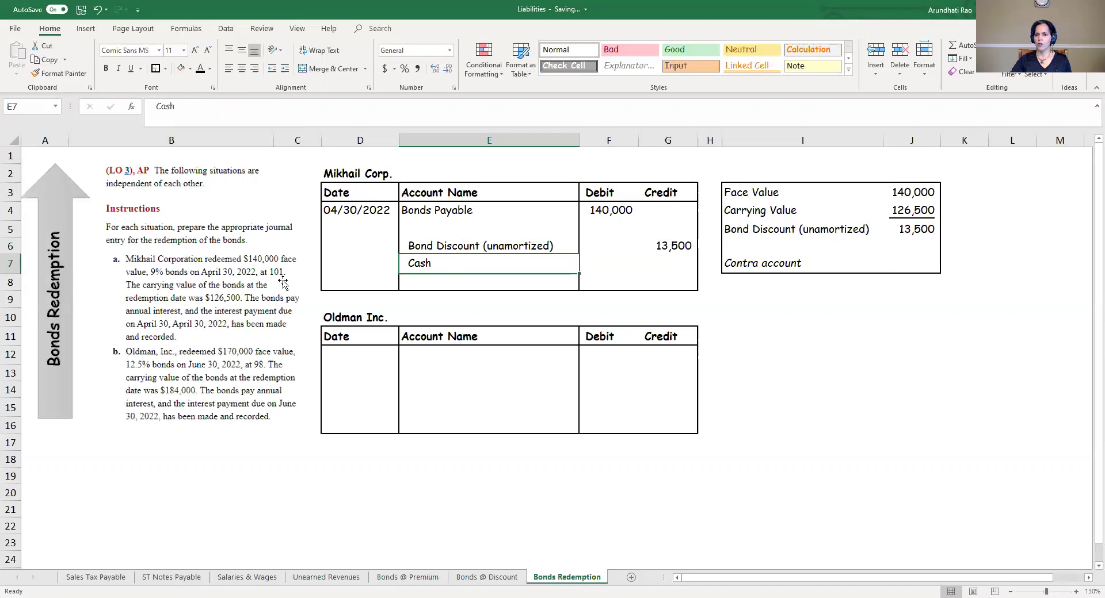
left_click(611, 212)
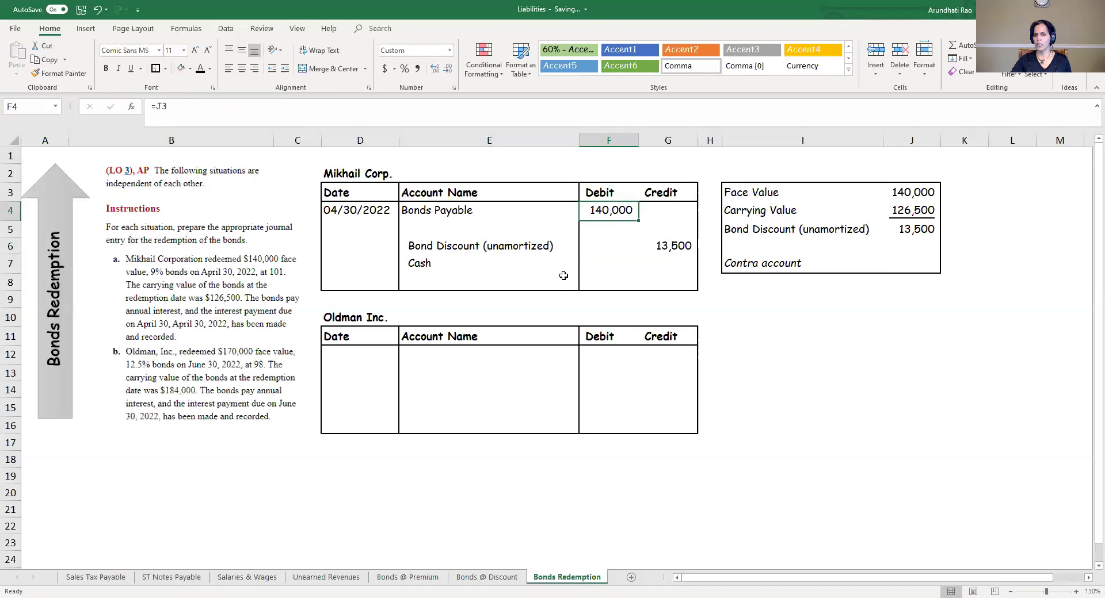
left_click(682, 260)
left_click(200, 69)
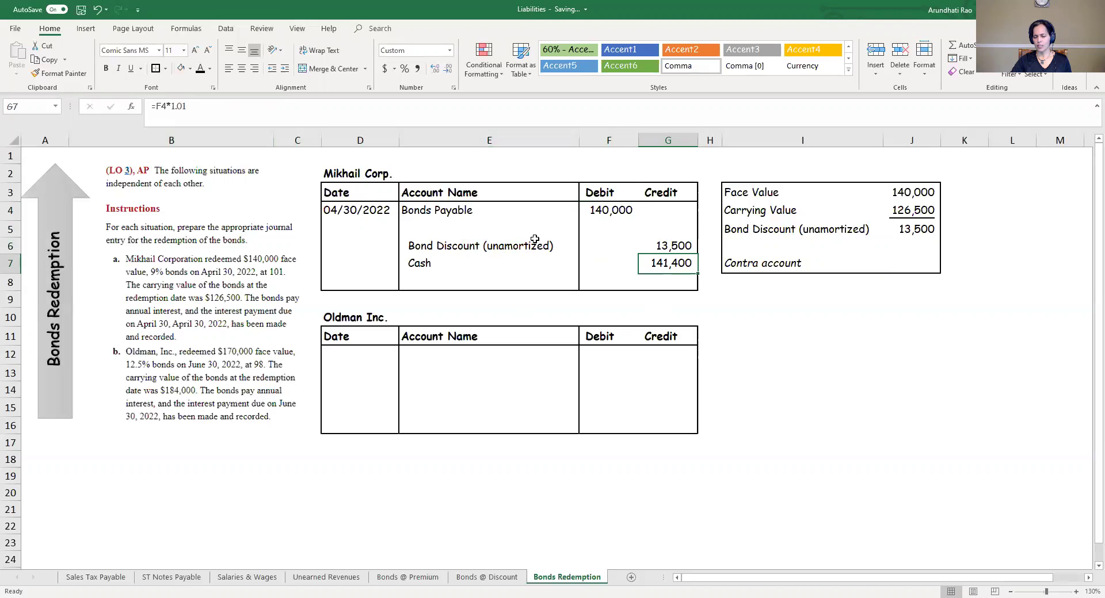
left_click(674, 247)
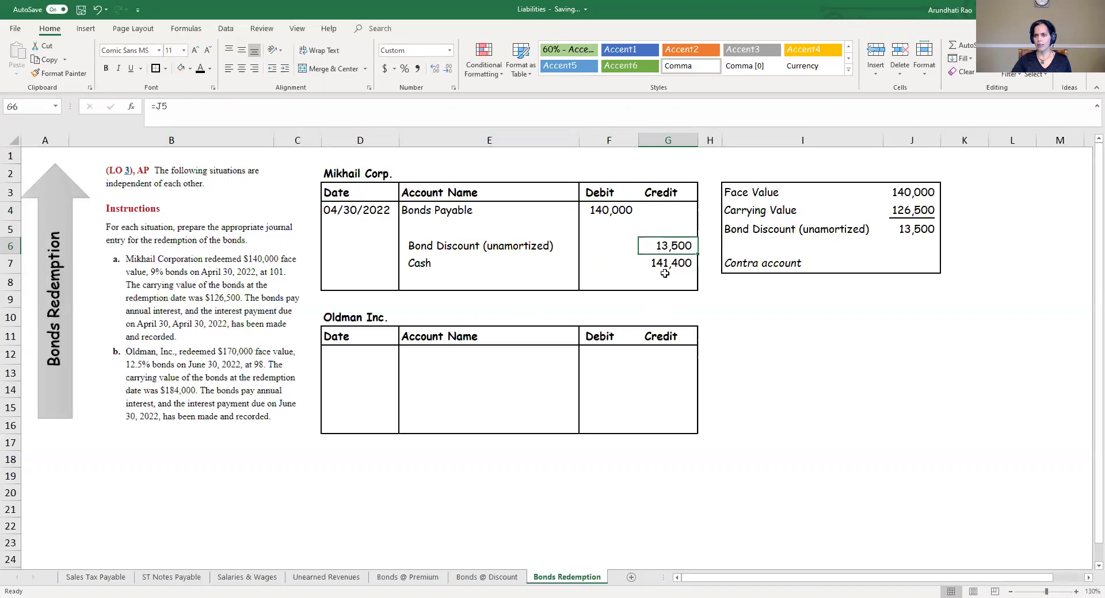
Step: Reveal the 14,900 debit in F5 and the Loss on Redemption (bal fig) label in E5
left_click(611, 227)
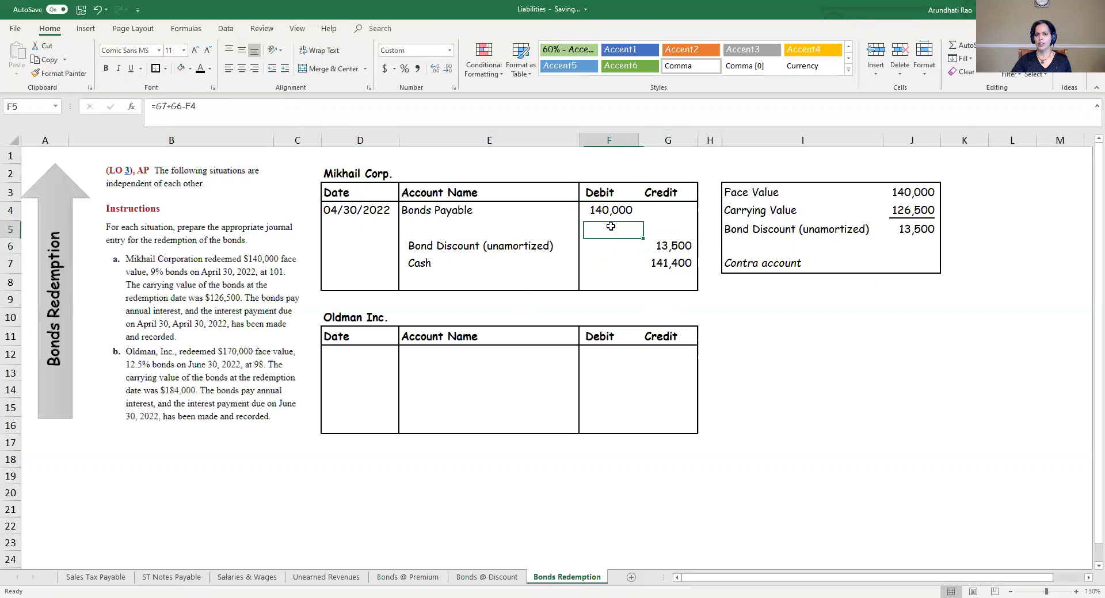
left_click(200, 68)
left_click(424, 230)
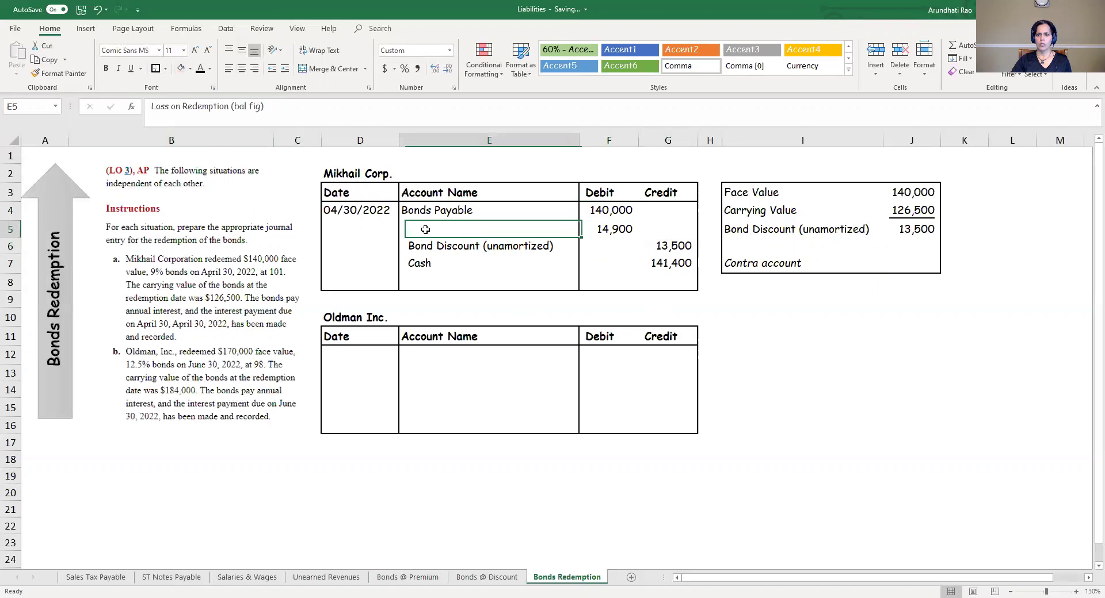
left_click(200, 68)
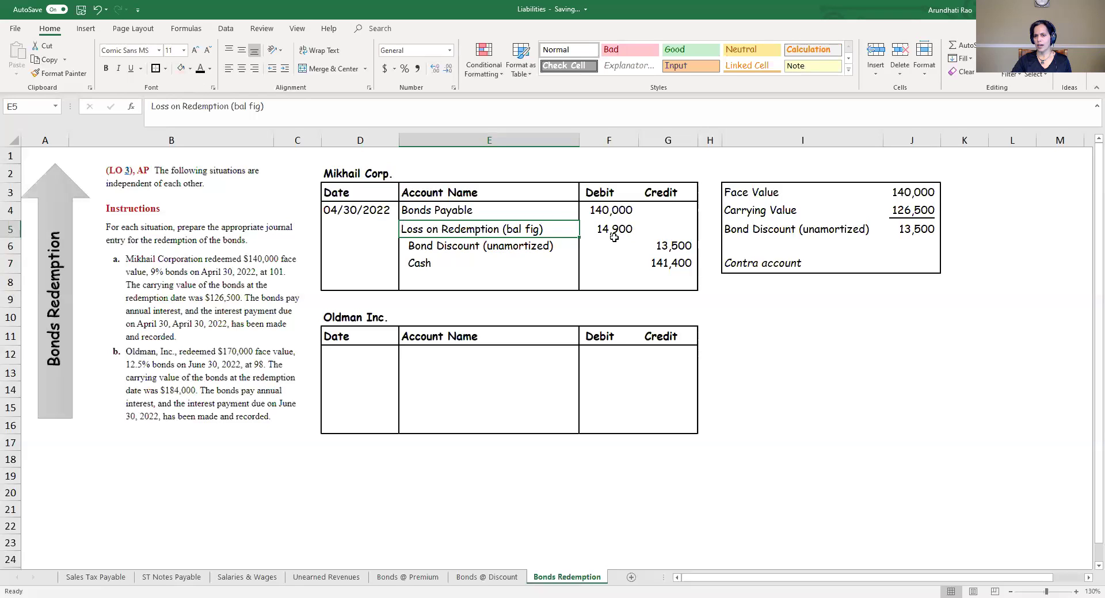
left_click(684, 247)
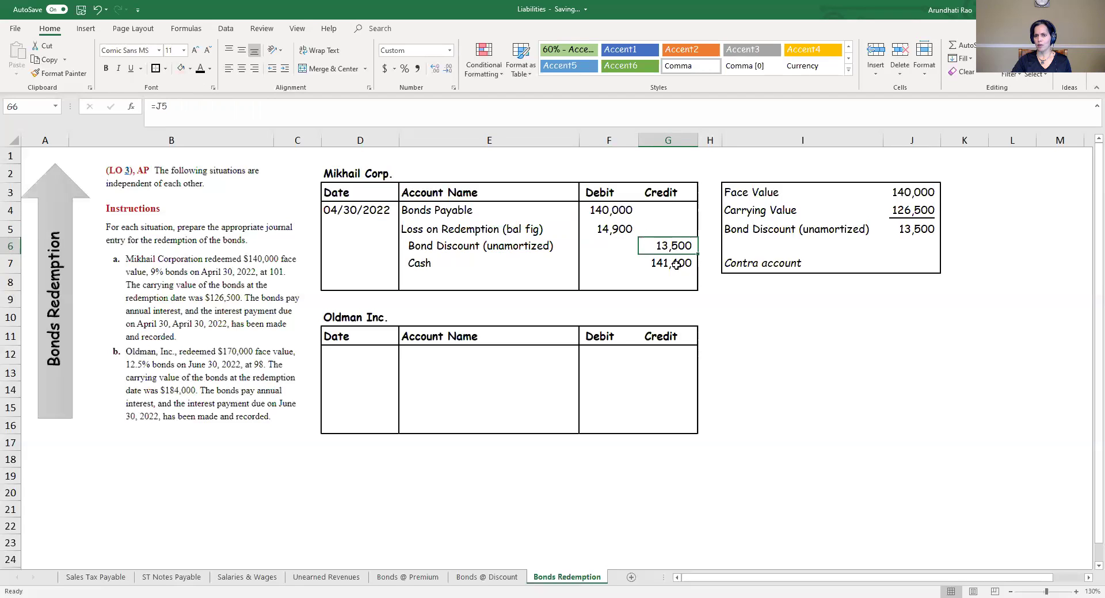
left_click(458, 232)
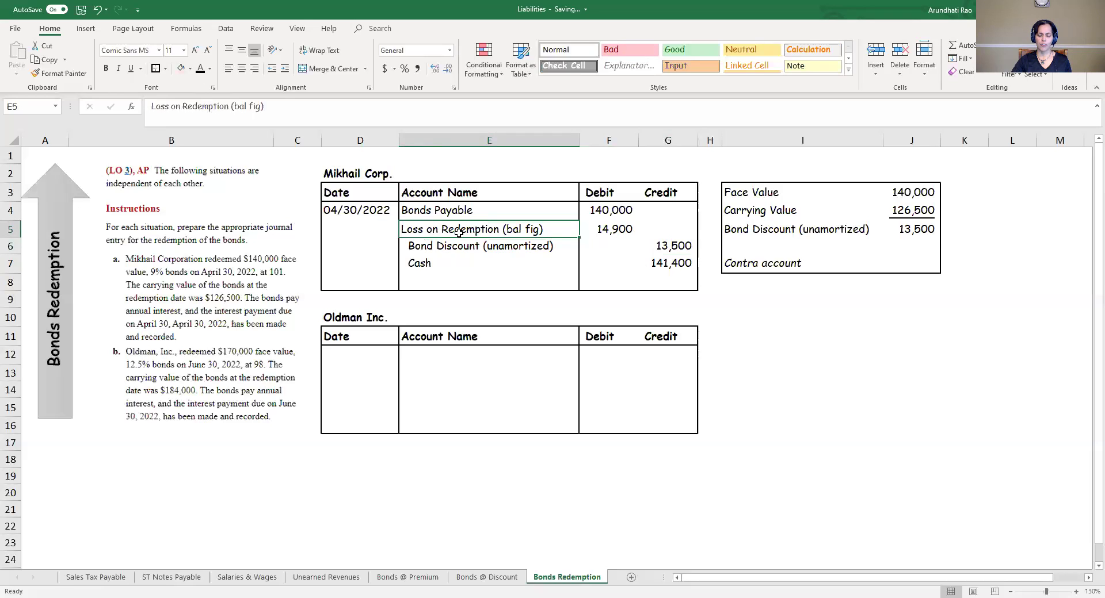
left_click(449, 251)
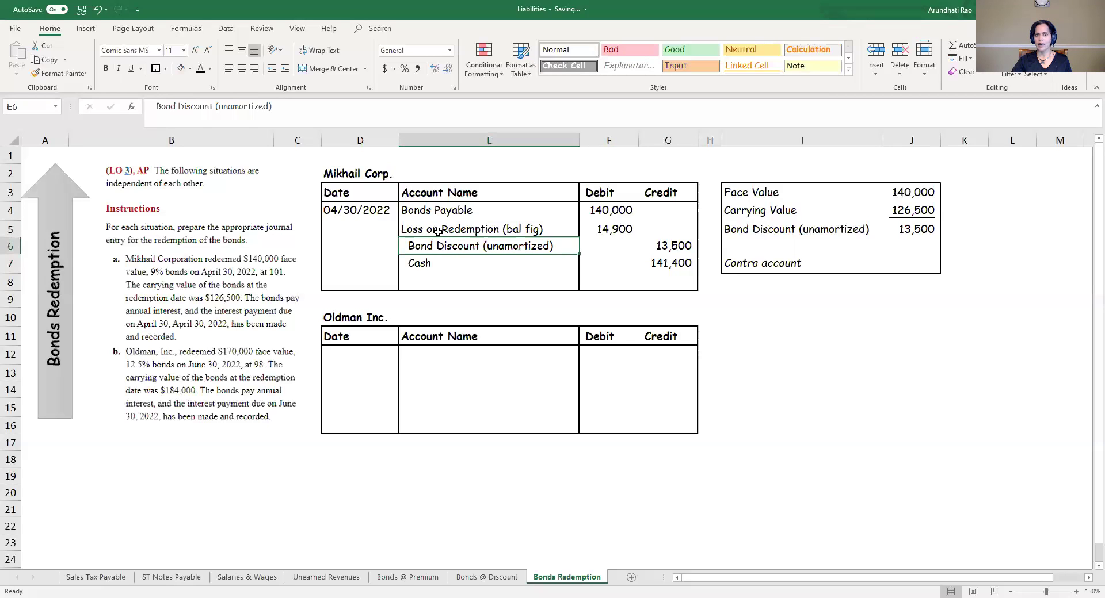
left_click(439, 231)
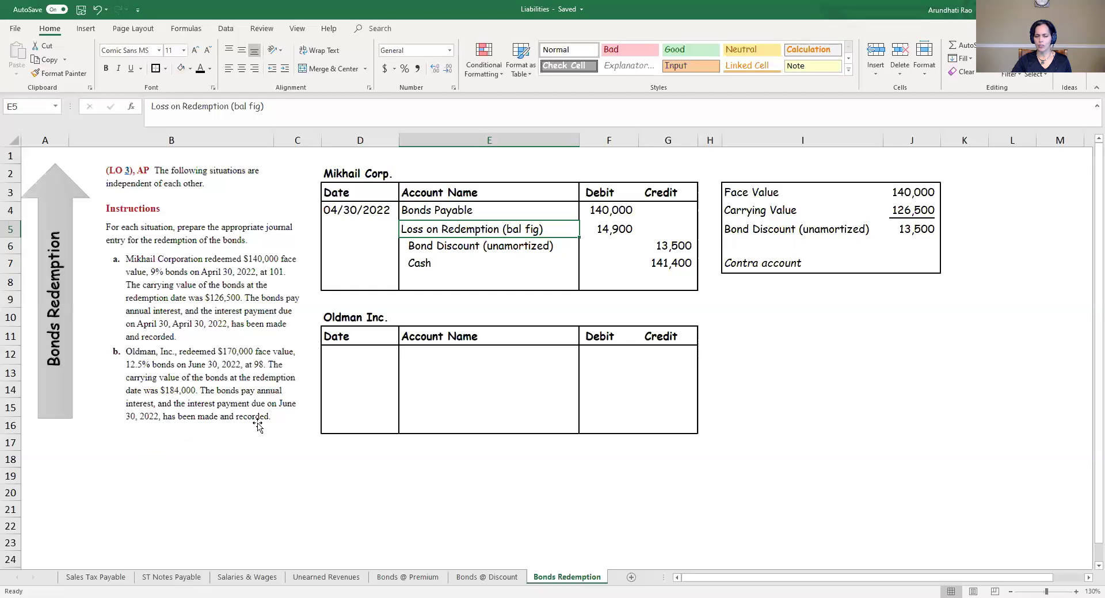
Step: Reveal Oldman's Face Value 170,000, Carrying Value 184,000 and Bond Premium (unamortized) 14,000 lines
left_click(746, 335)
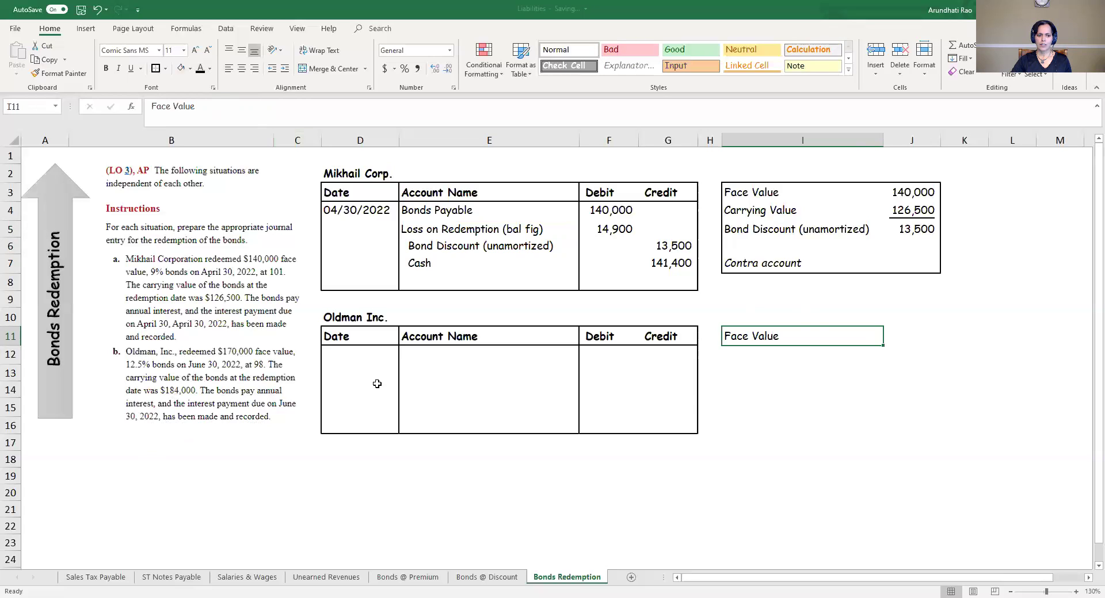
left_click(900, 338)
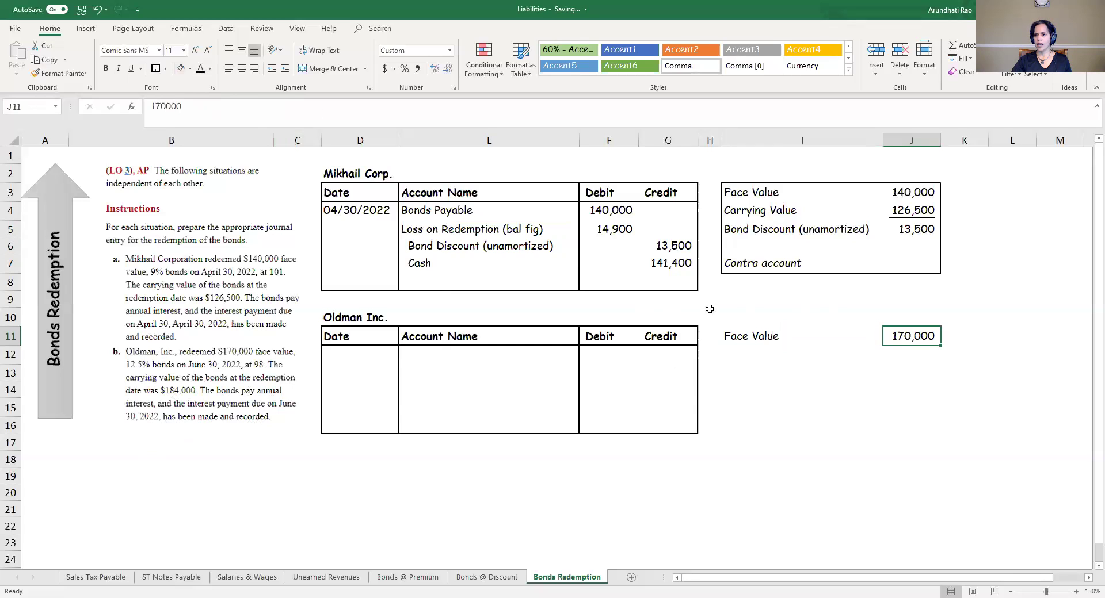
left_click(767, 346)
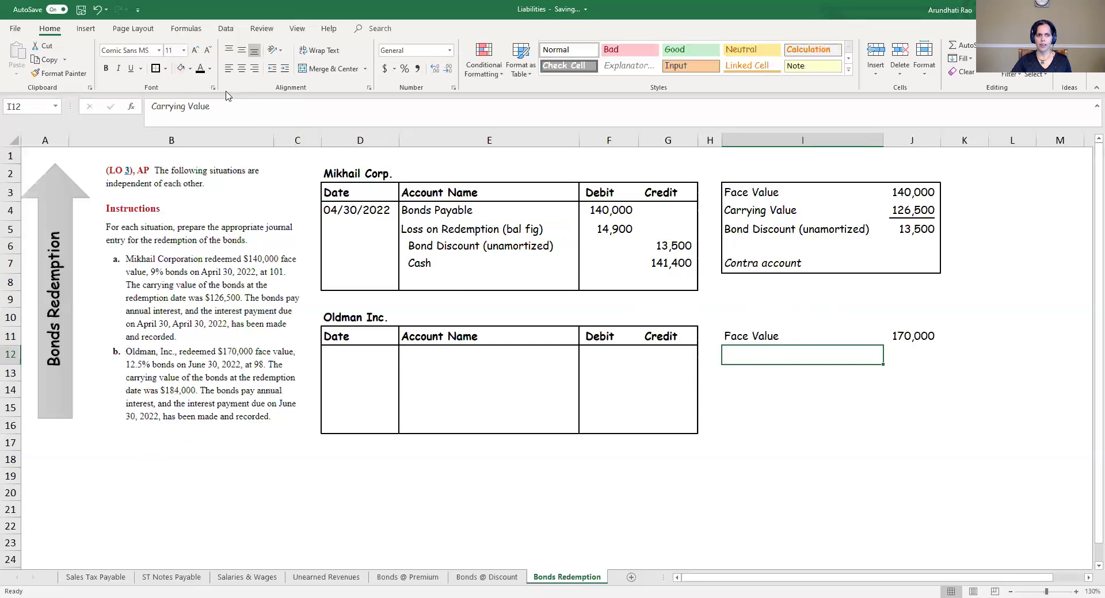
left_click(921, 352)
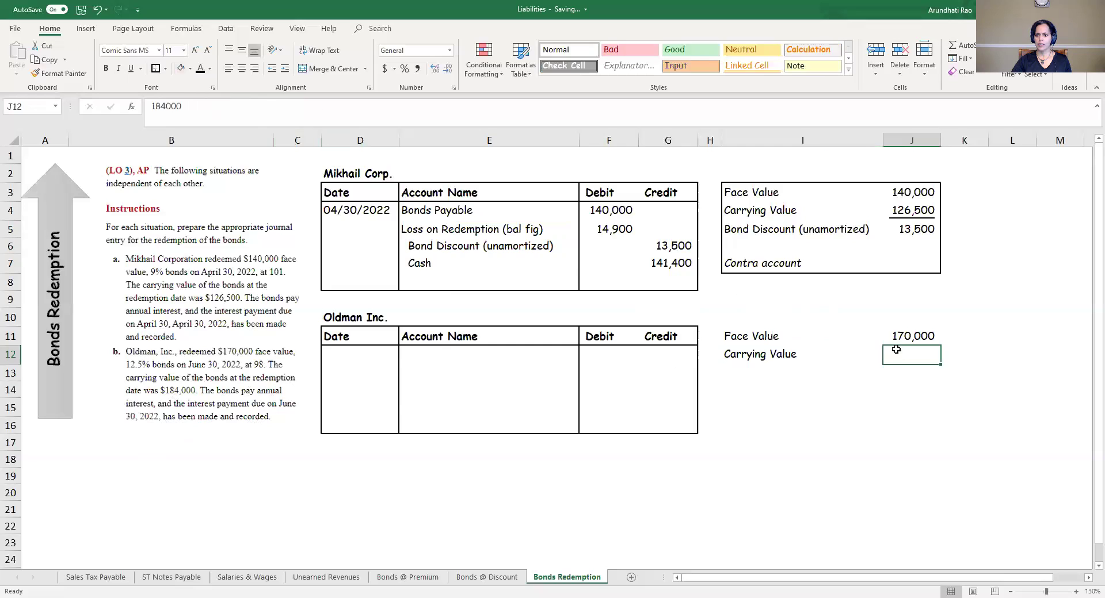
left_click(197, 68)
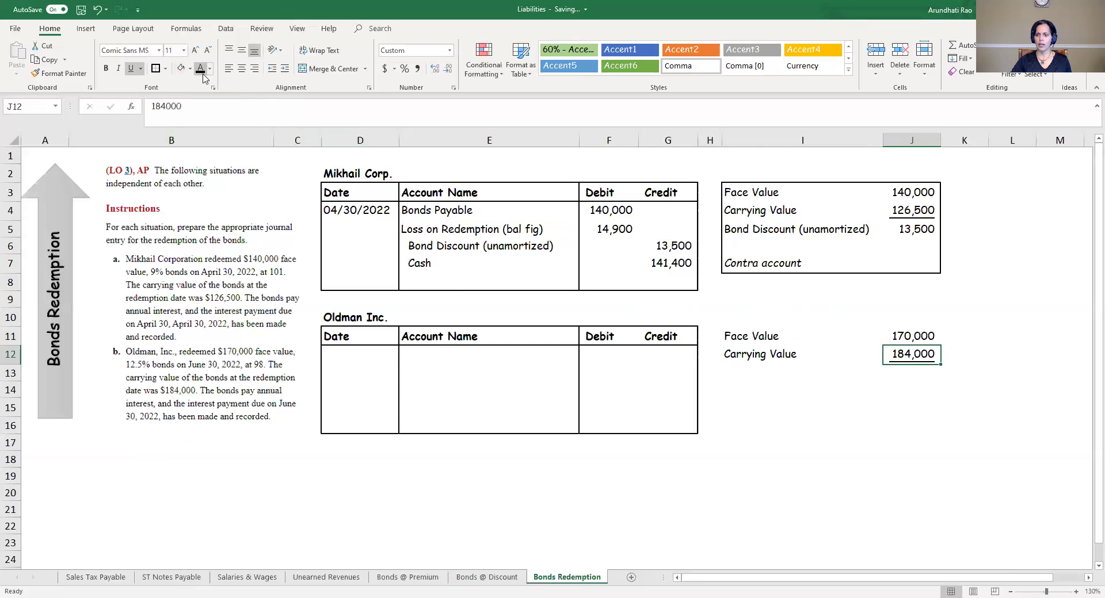
left_click(754, 367)
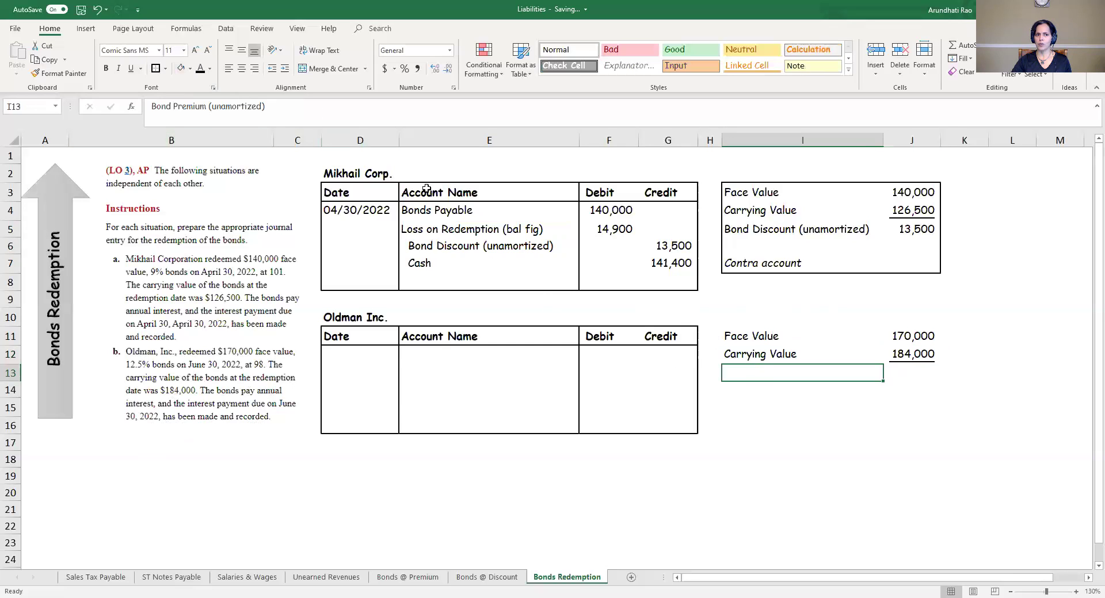
left_click(200, 68)
left_click(894, 371)
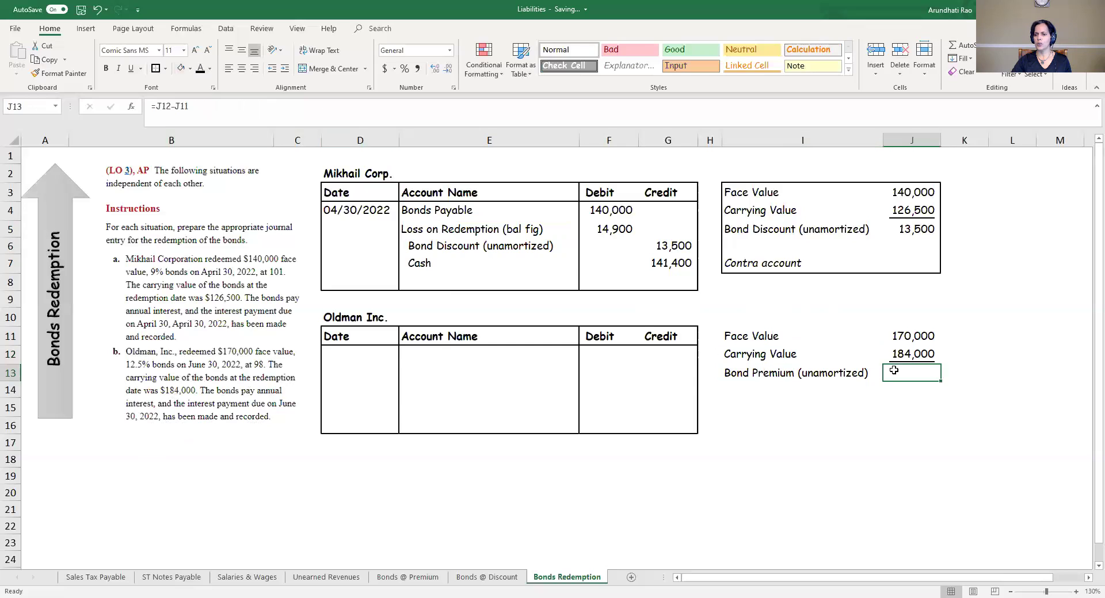
left_click(200, 69)
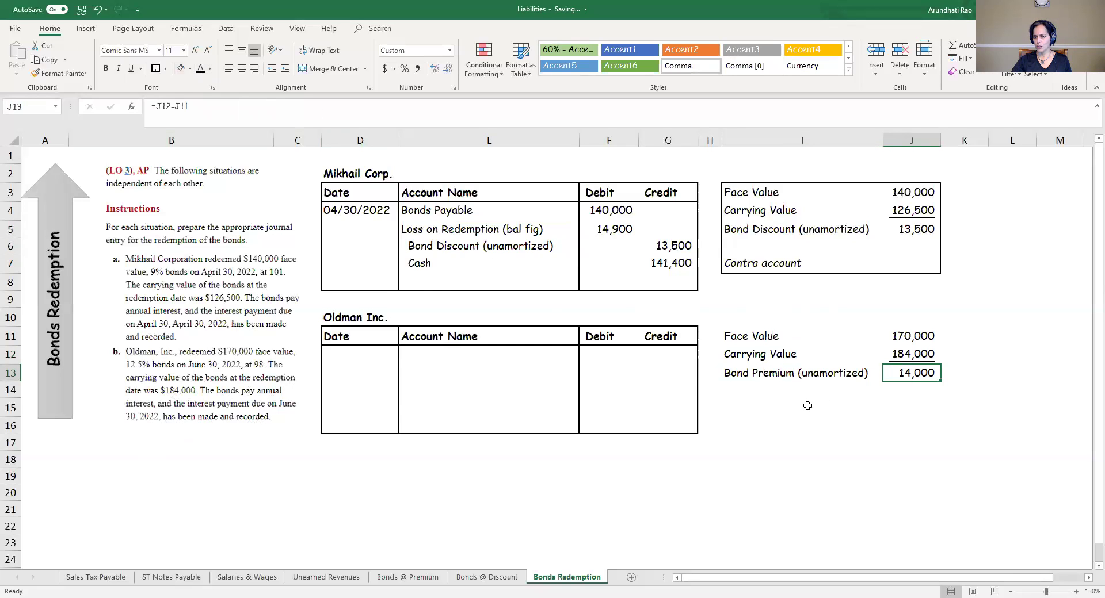
Step: Reveal the Adjunct Account note and select the whole I11:J15 side box
left_click(769, 409)
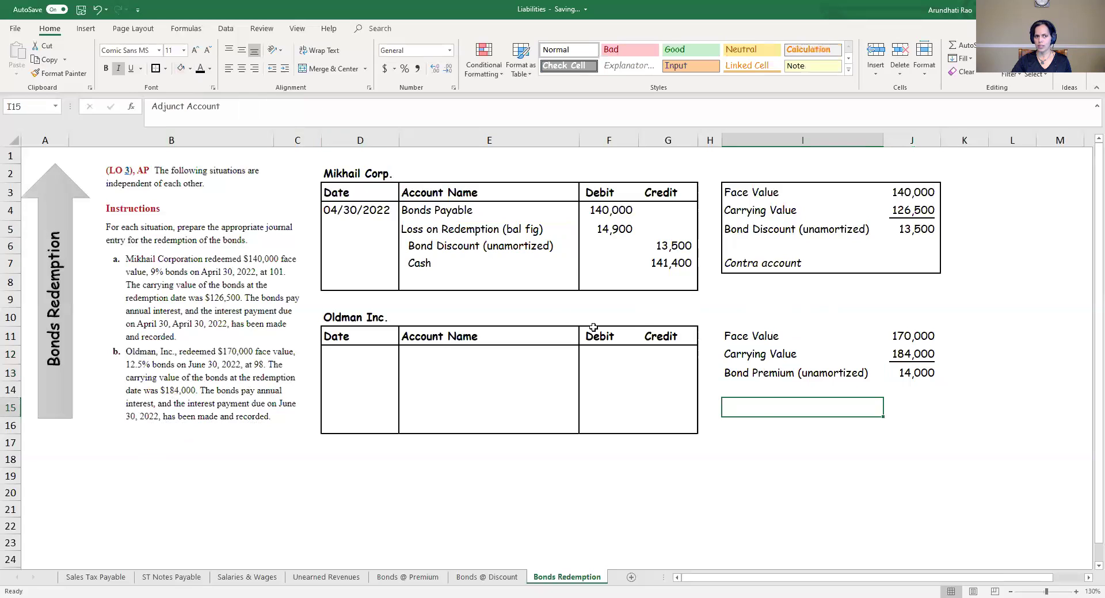
left_click(197, 71)
left_click(740, 340)
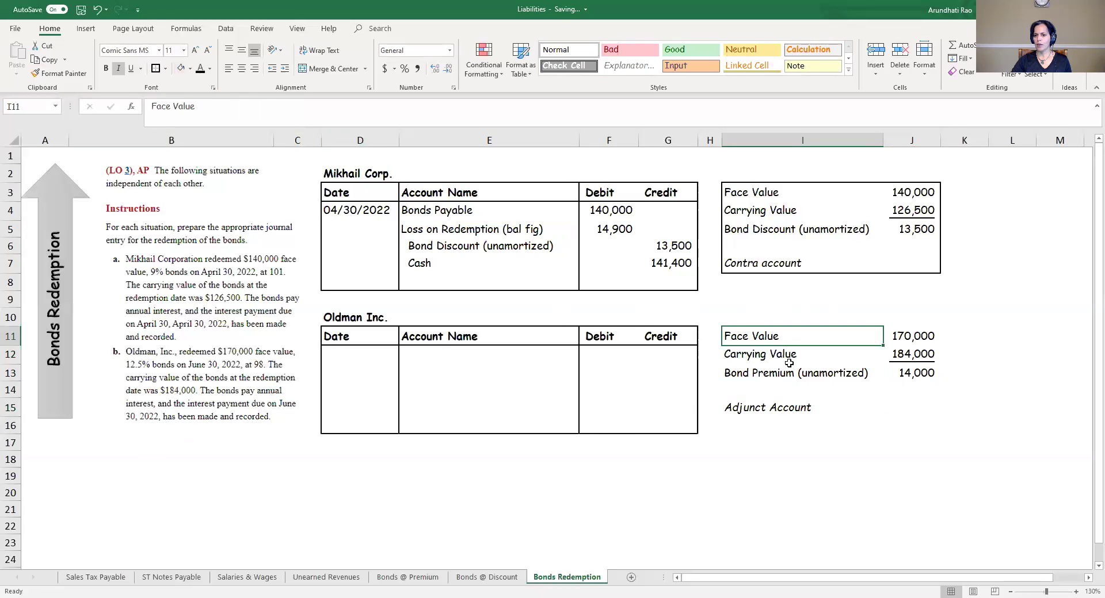
left_click_drag(789, 342, 906, 398)
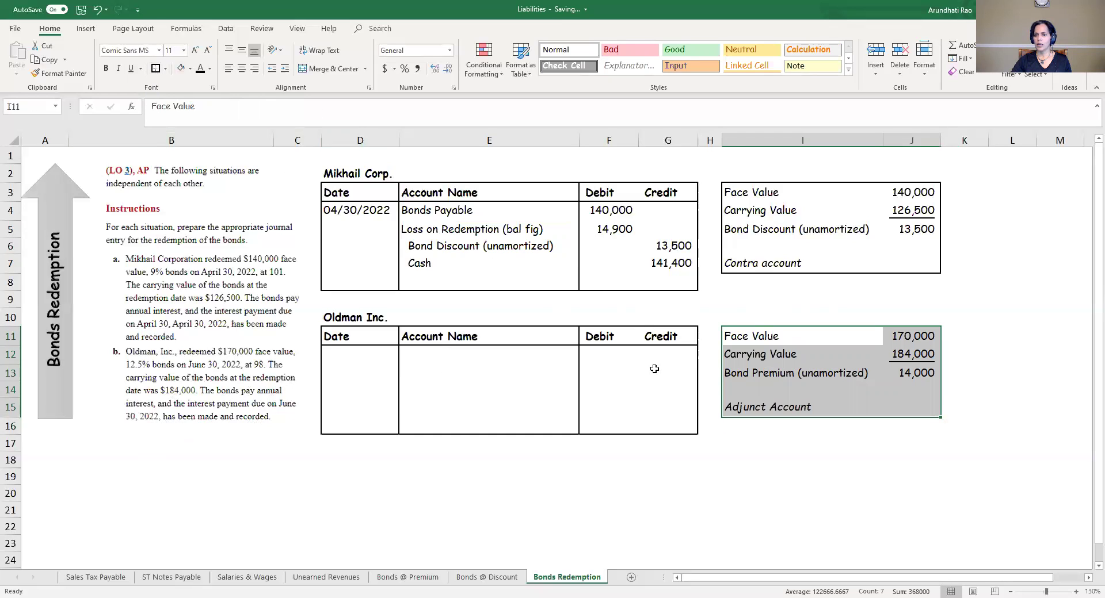
left_click(753, 264)
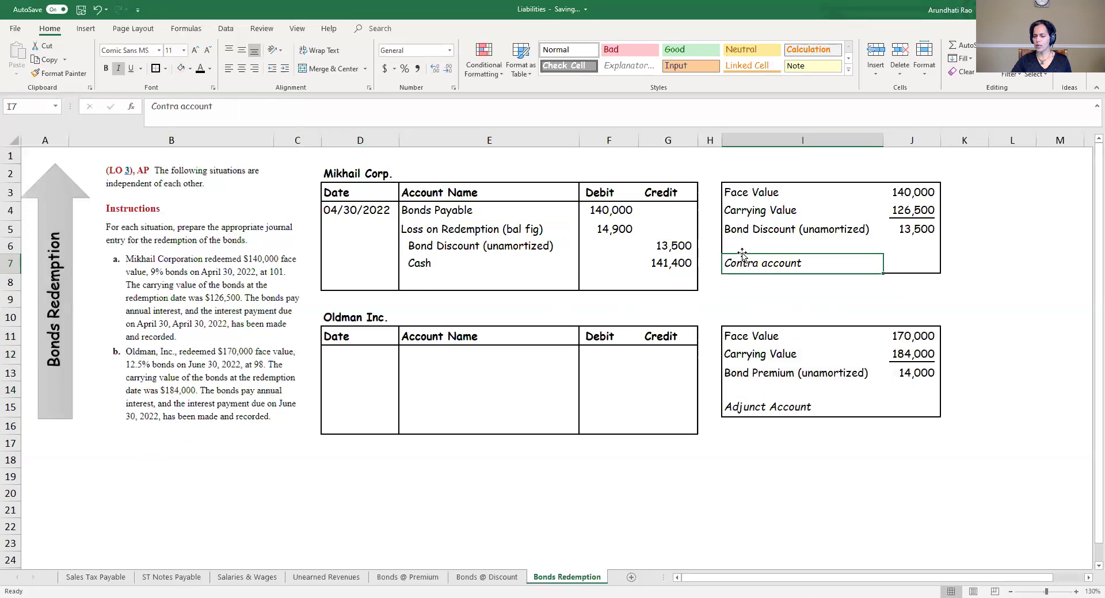
left_click(794, 409)
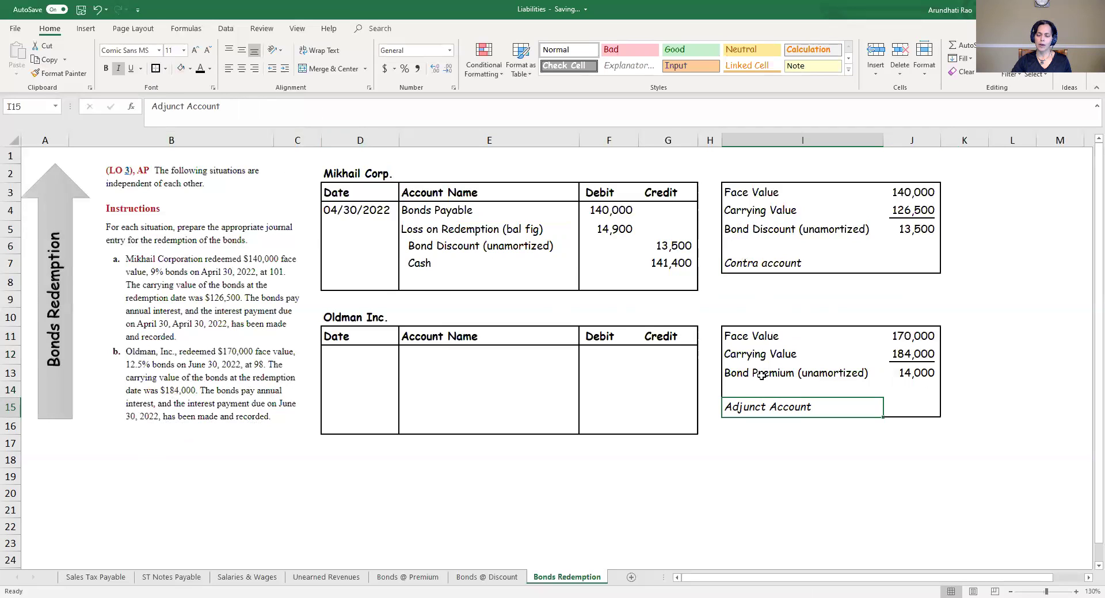
Step: Reveal the 06/30/2022 date and the Bonds Payable 170,000 debit
left_click(354, 358)
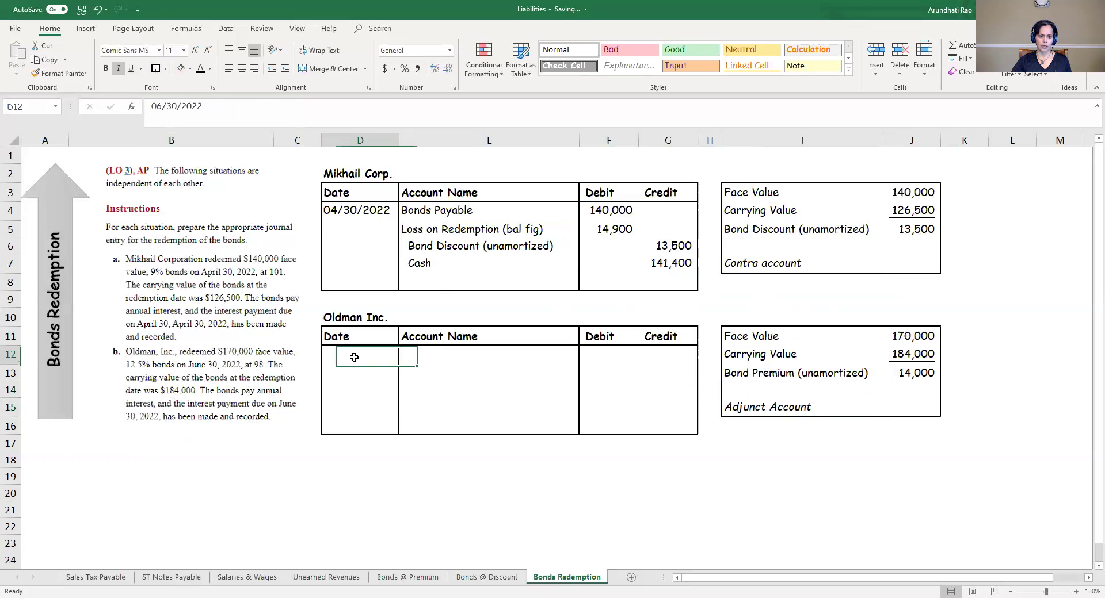
left_click(200, 69)
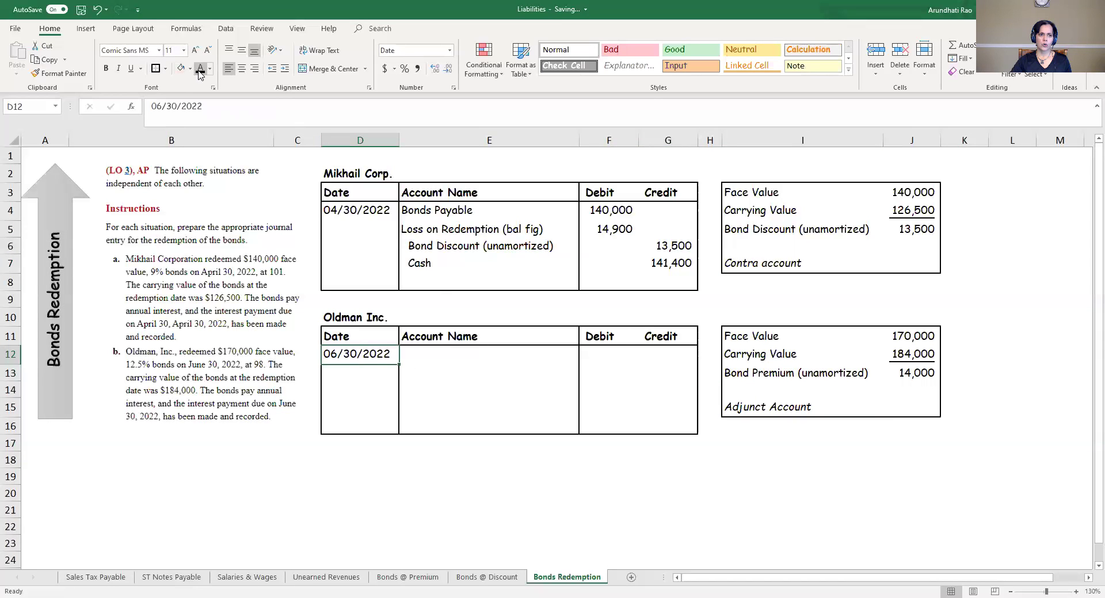
left_click(423, 357)
left_click(199, 70)
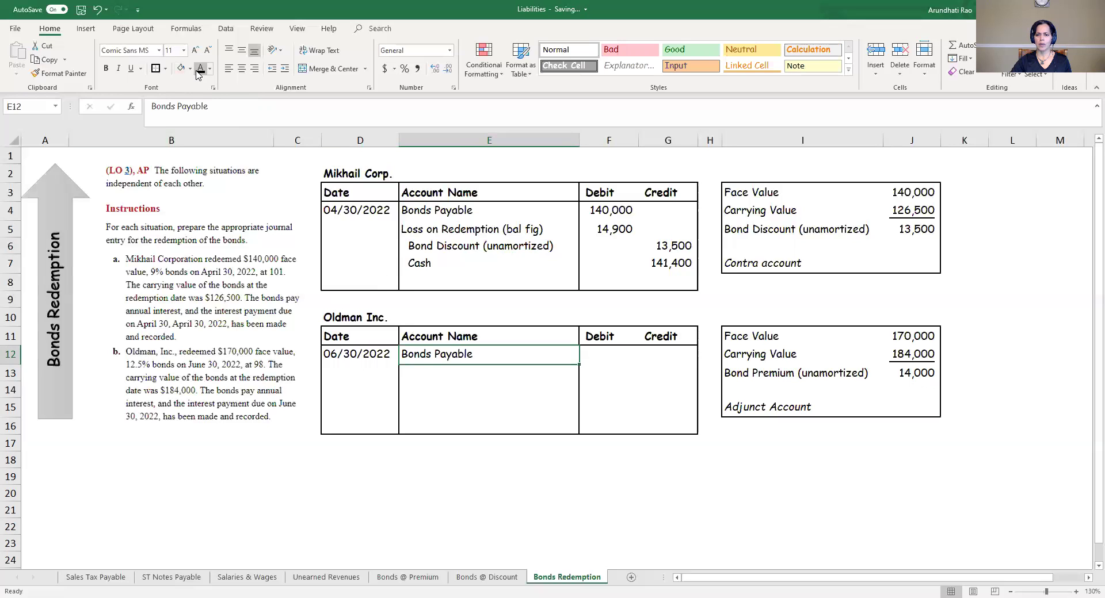
left_click(591, 361)
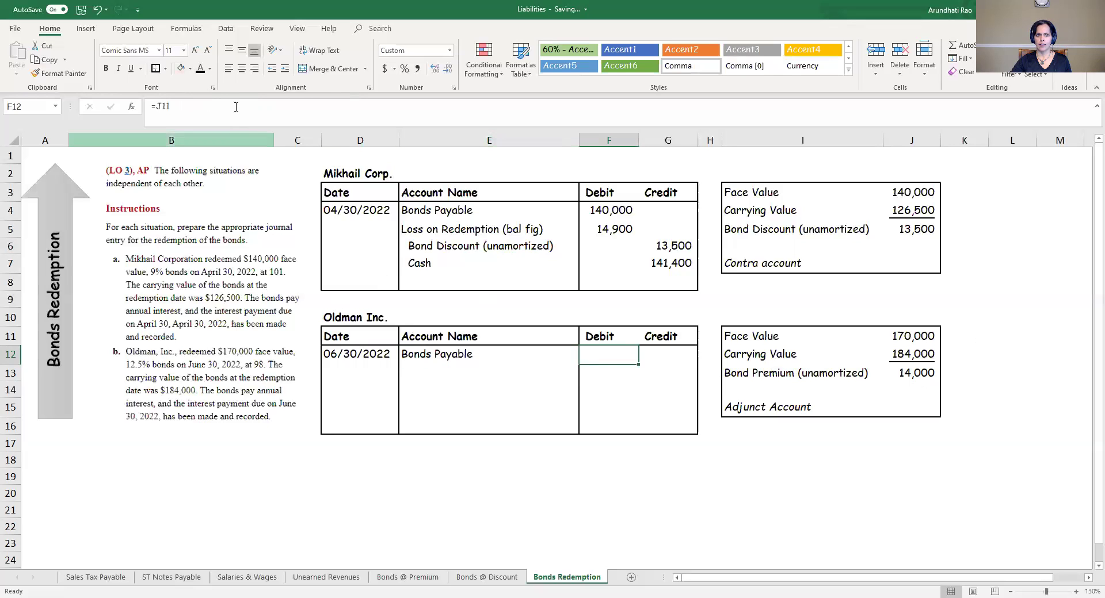
left_click(201, 69)
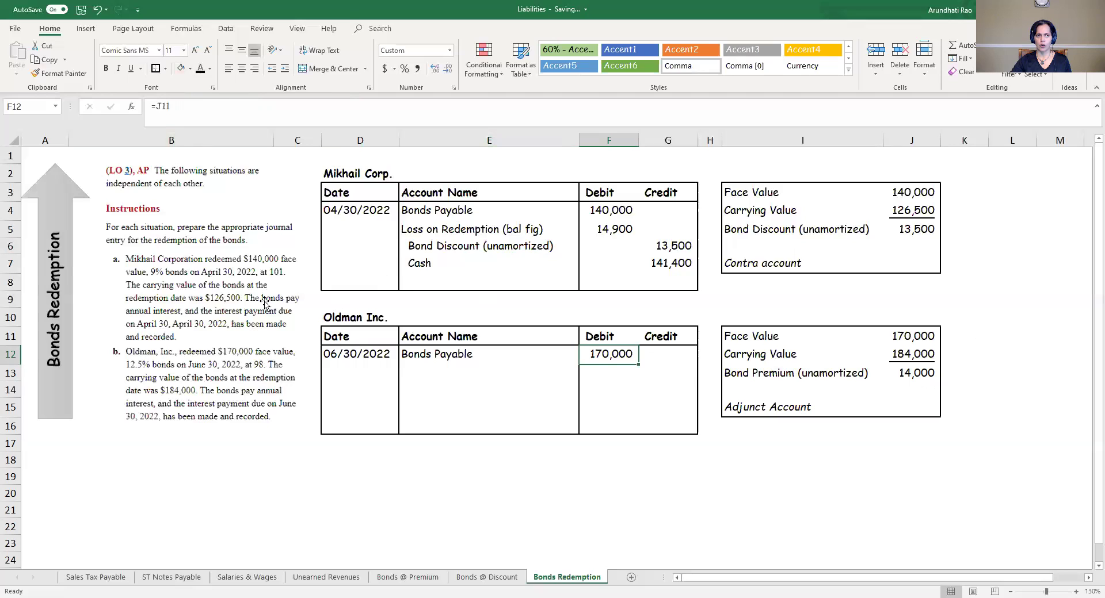
Step: Reveal the Bond Premium (unamortized) 14,000 debit and the Cash account name
left_click(428, 371)
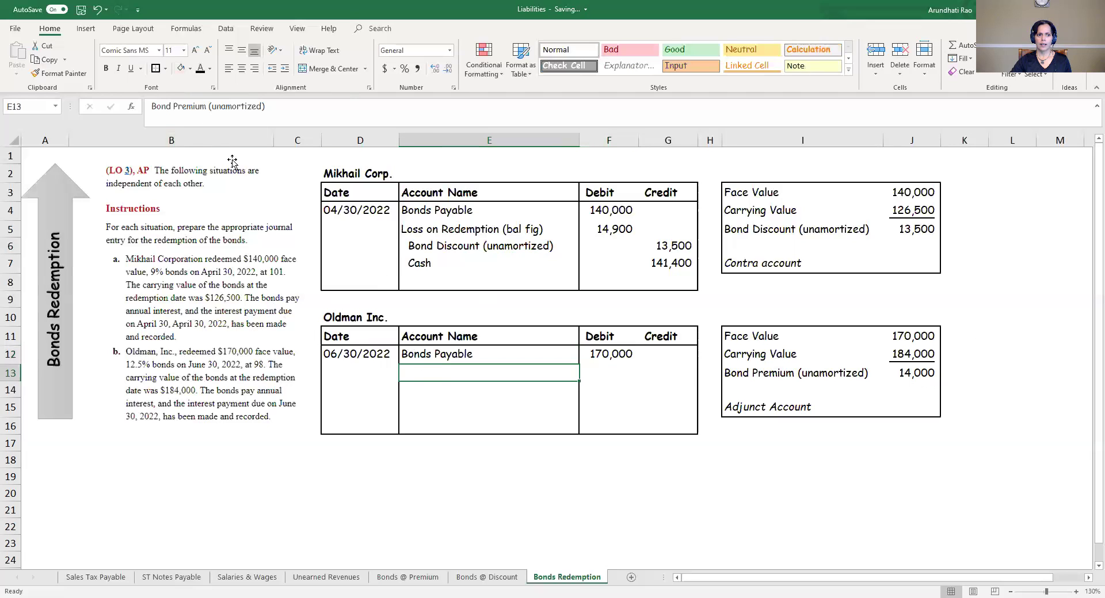
left_click(200, 68)
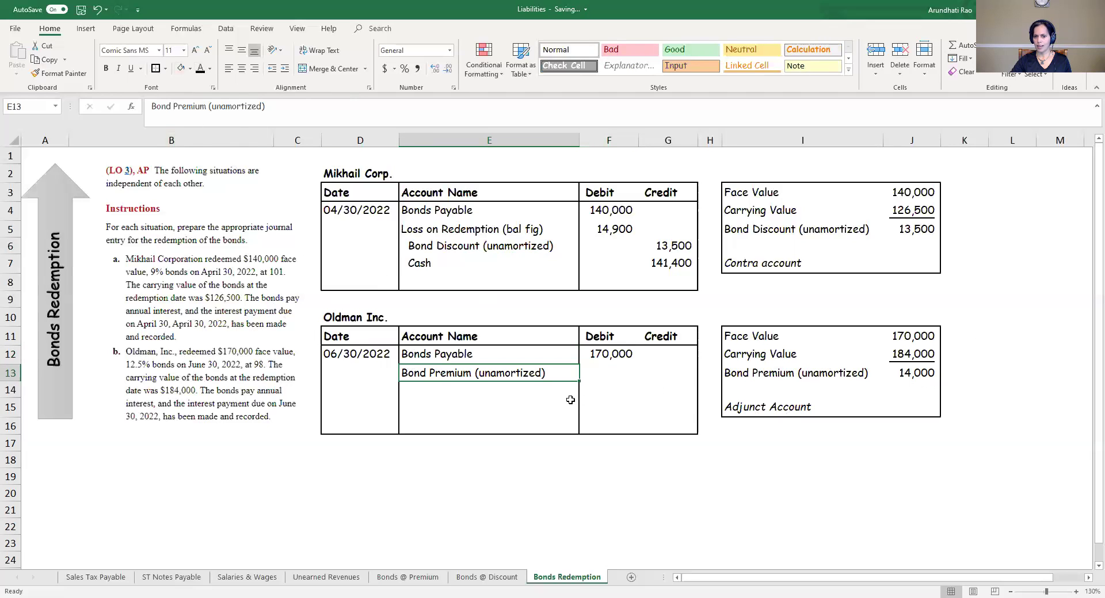
left_click(592, 375)
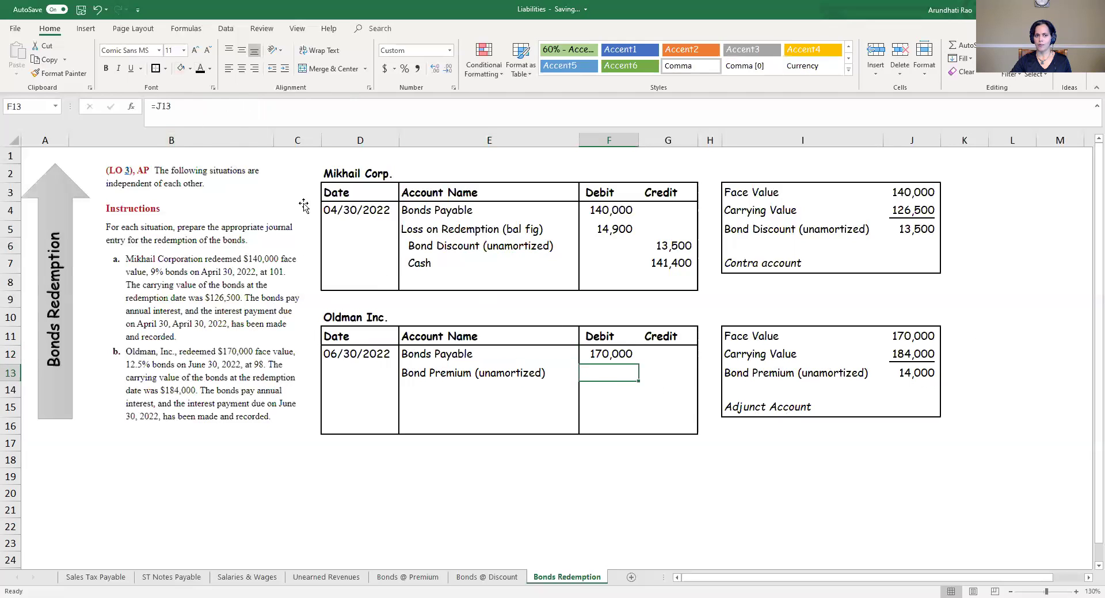
left_click(200, 69)
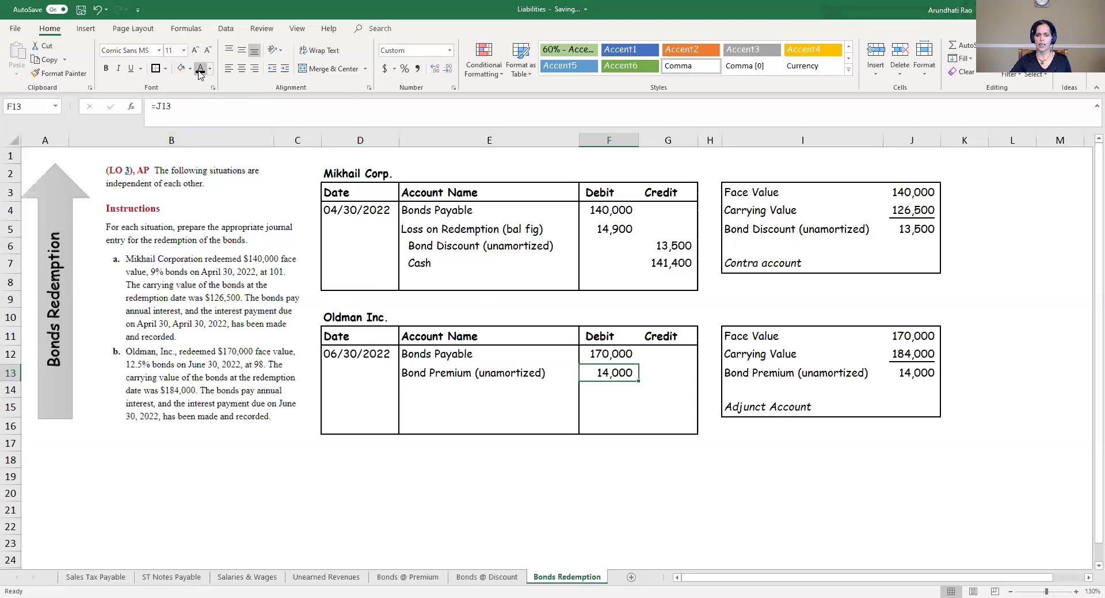
left_click(428, 406)
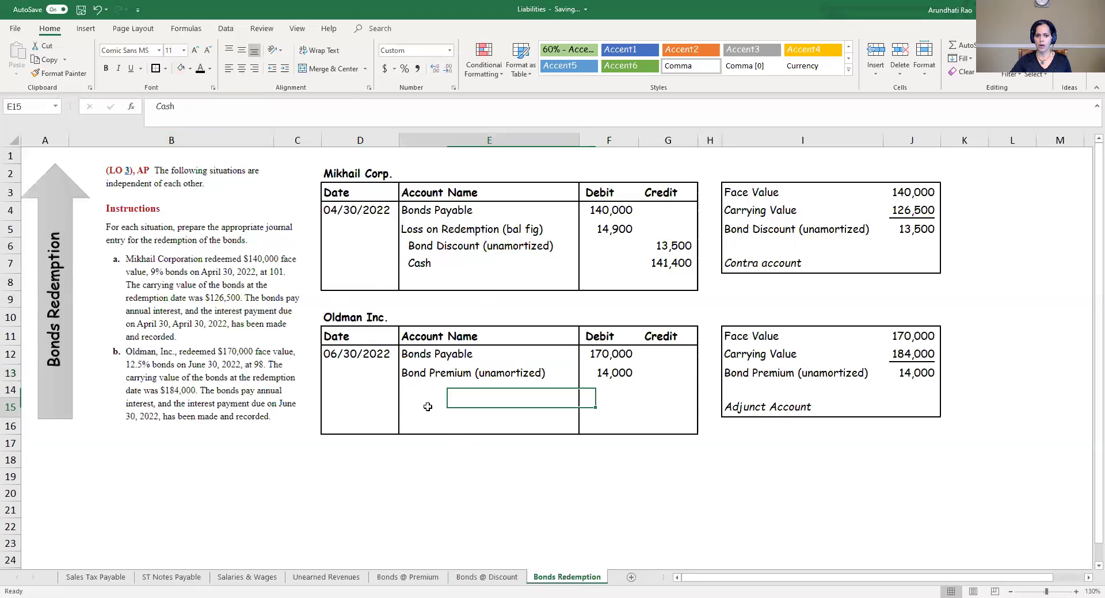
left_click(201, 69)
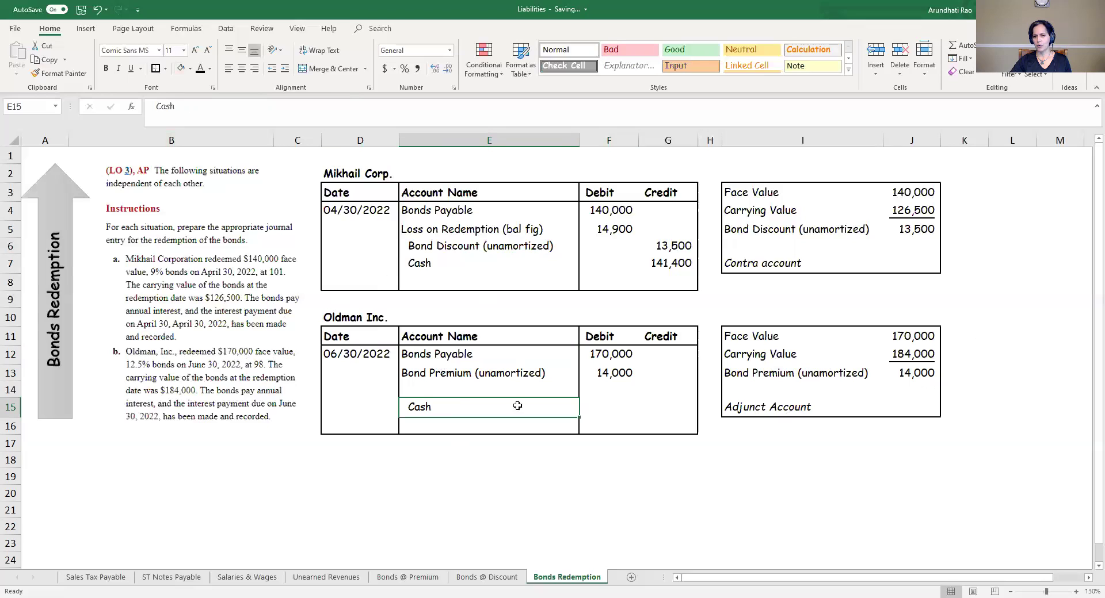
Step: Reveal the 166,600 Cash credit in G15 and the Gain on Redemption (bal fig) label
left_click(673, 409)
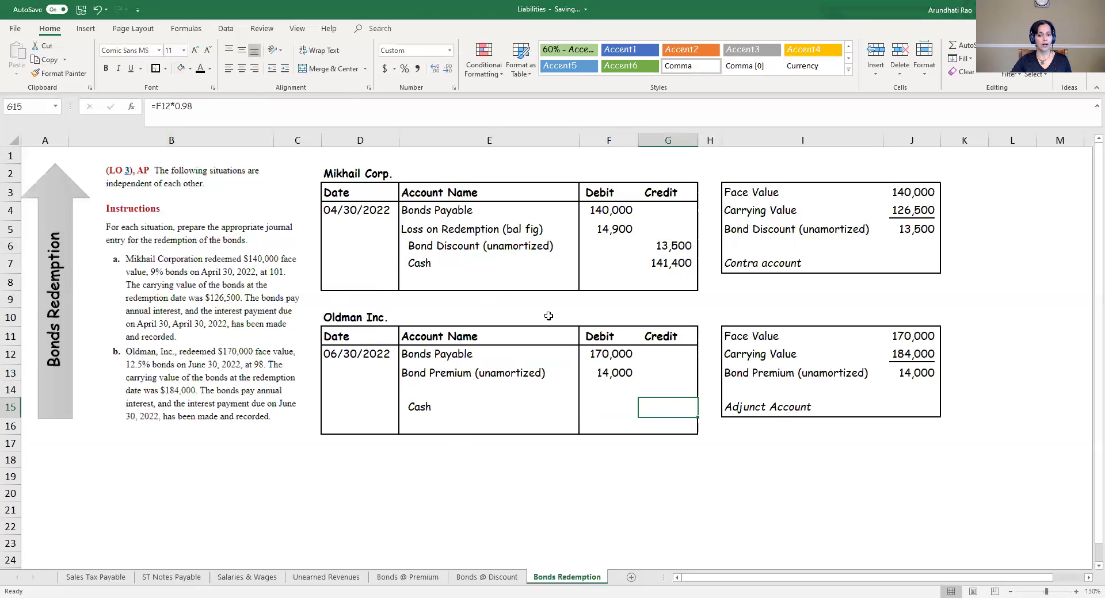
left_click(200, 69)
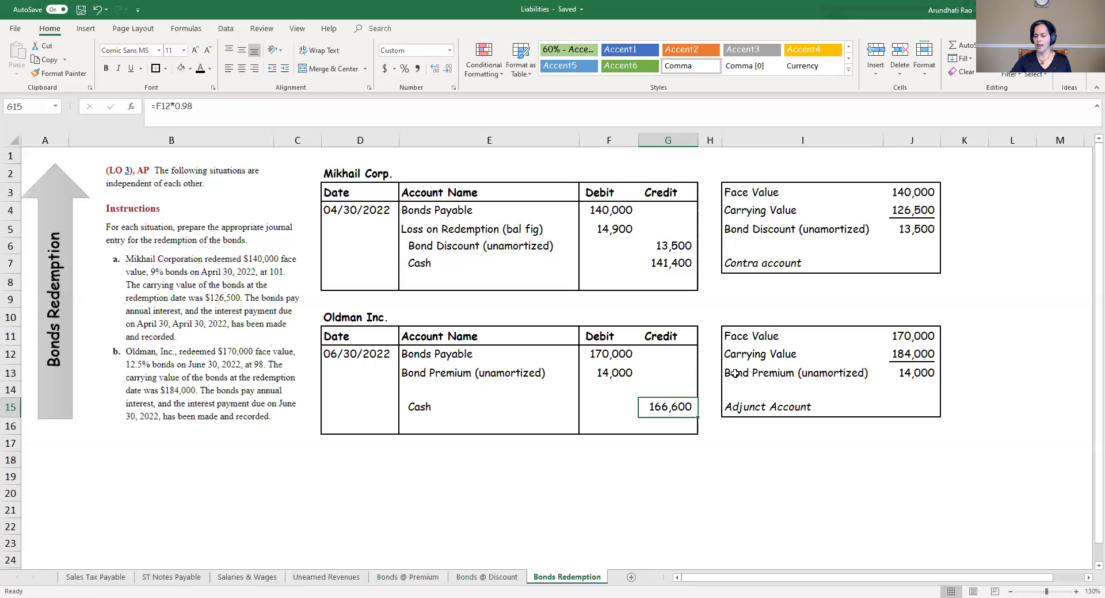
left_click(439, 392)
left_click(201, 71)
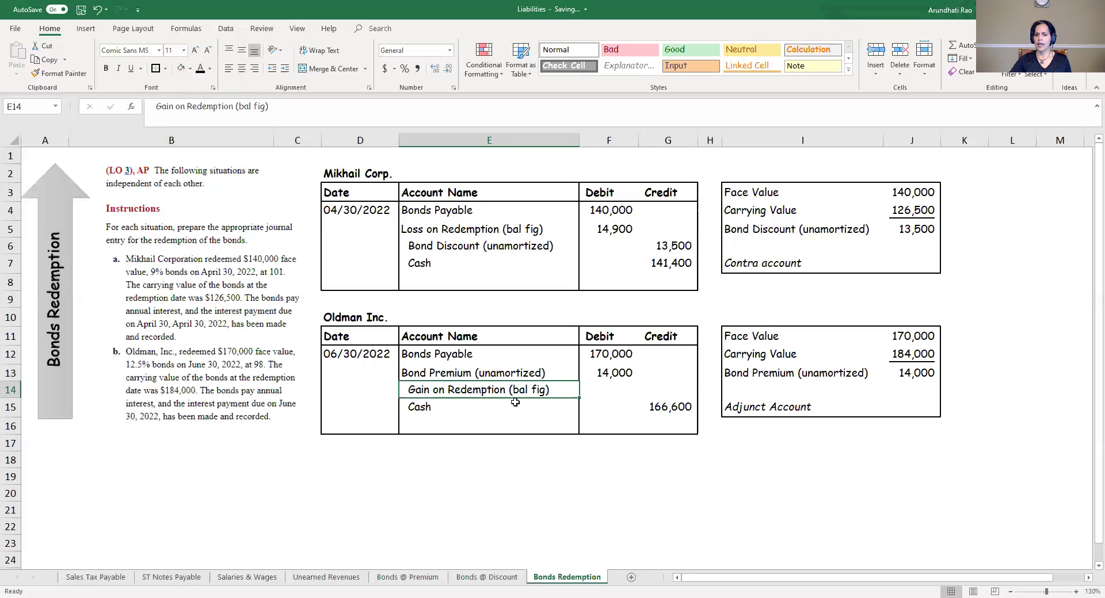
Step: Reveal the 17,400 Gain on Redemption credit in G14
left_click(676, 391)
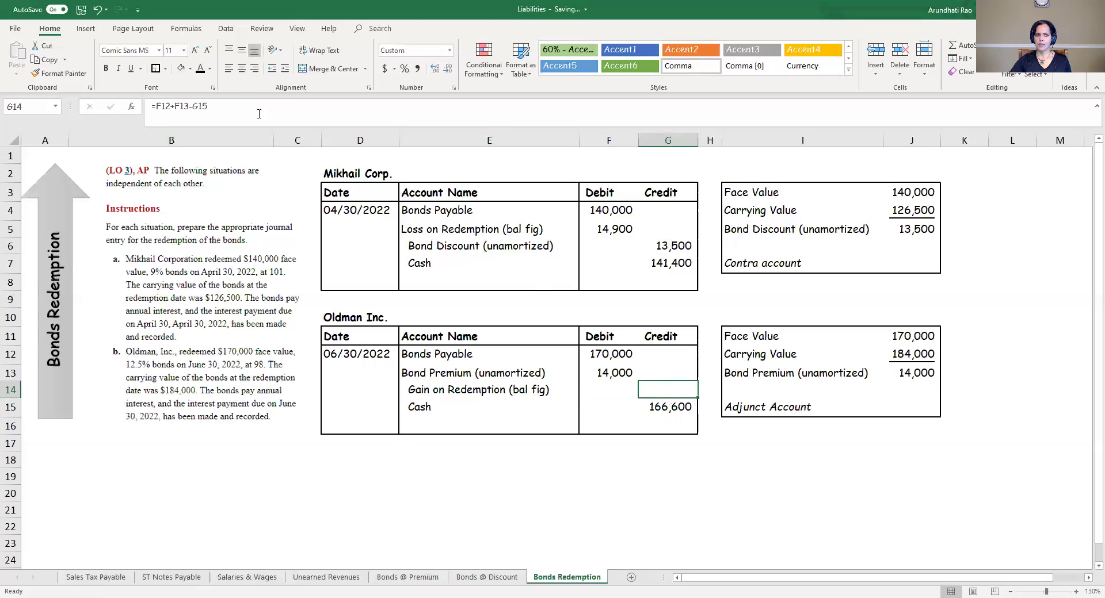
left_click(203, 69)
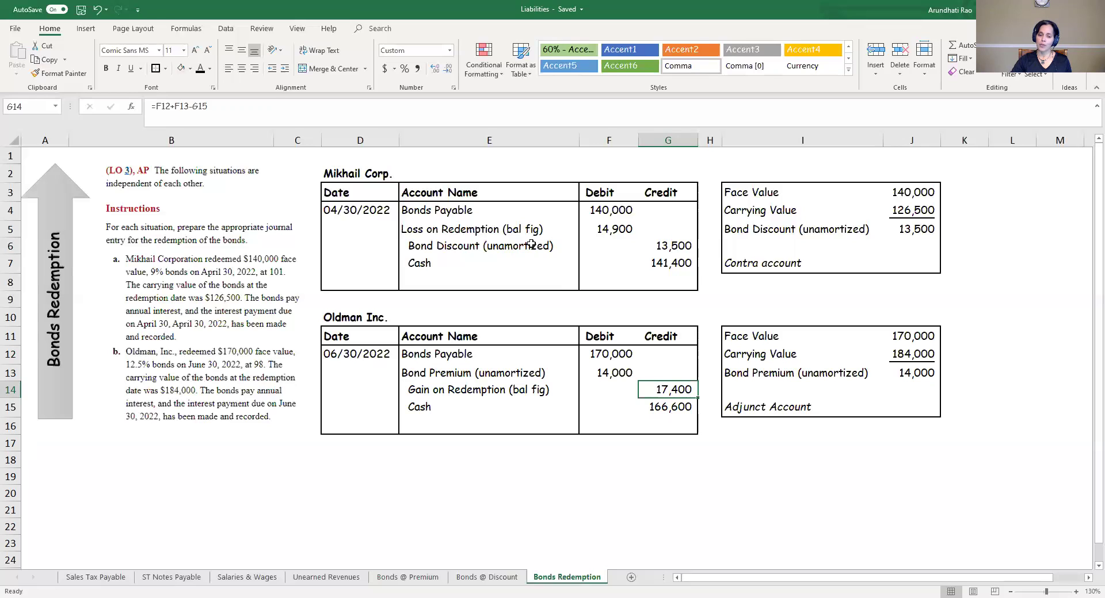
left_click(431, 217)
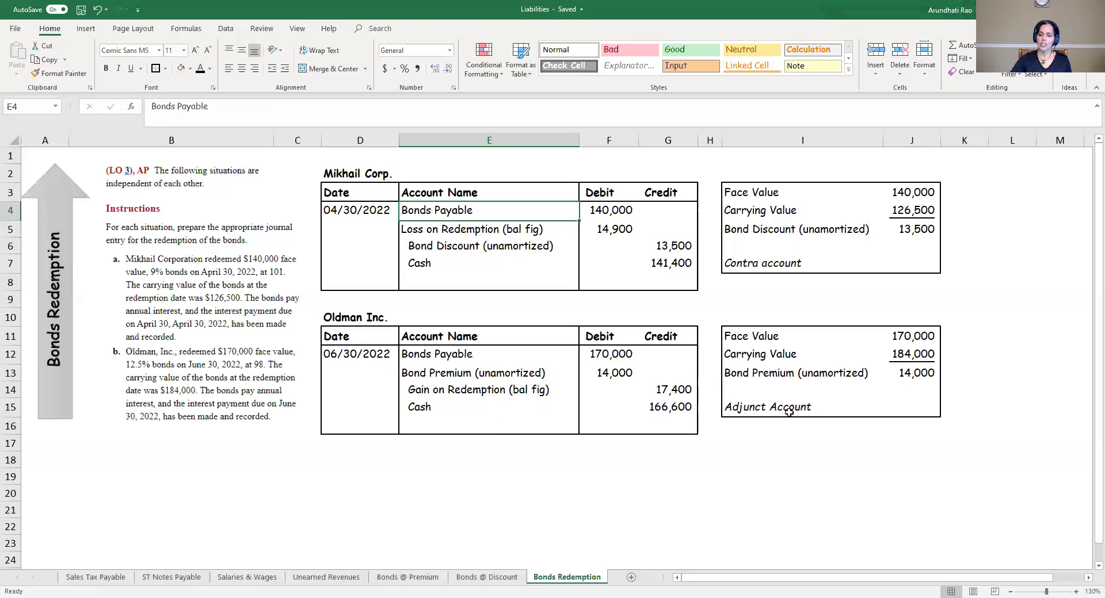
left_click(450, 457)
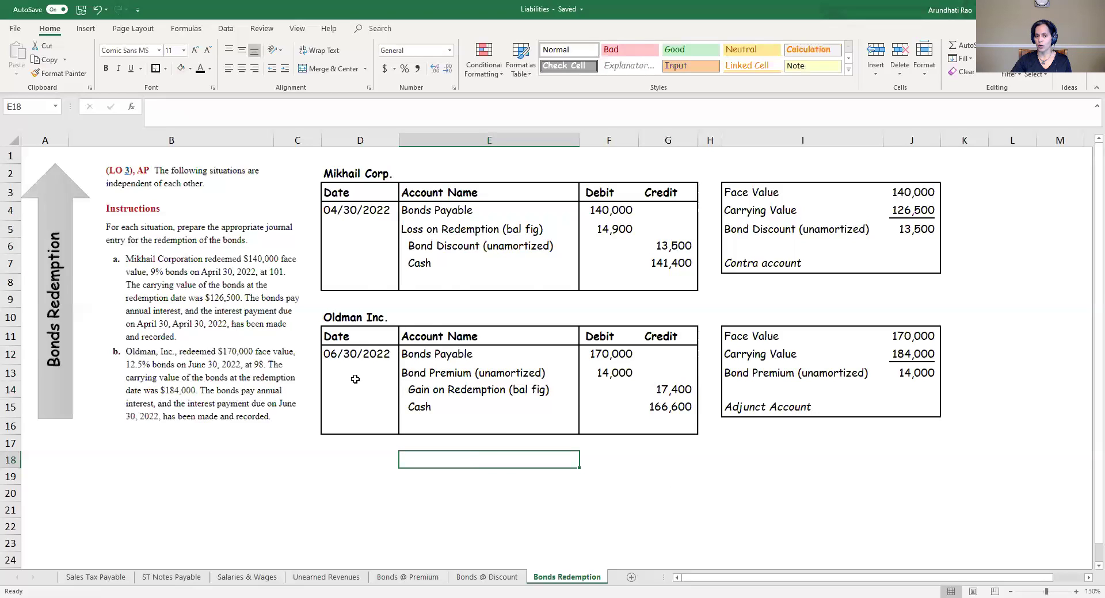
left_click(457, 210)
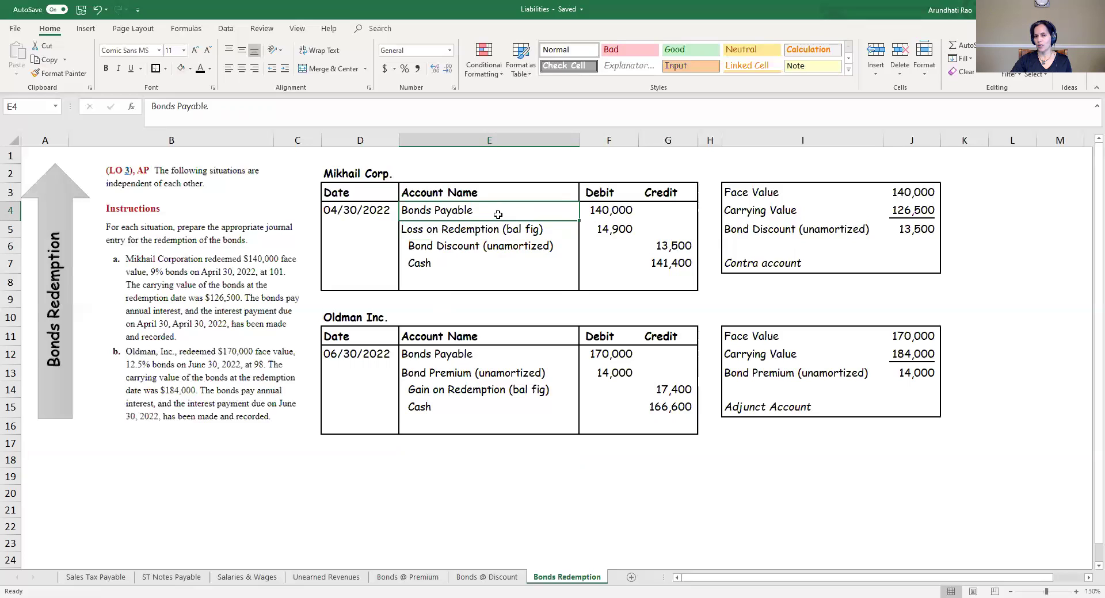
left_click(496, 455)
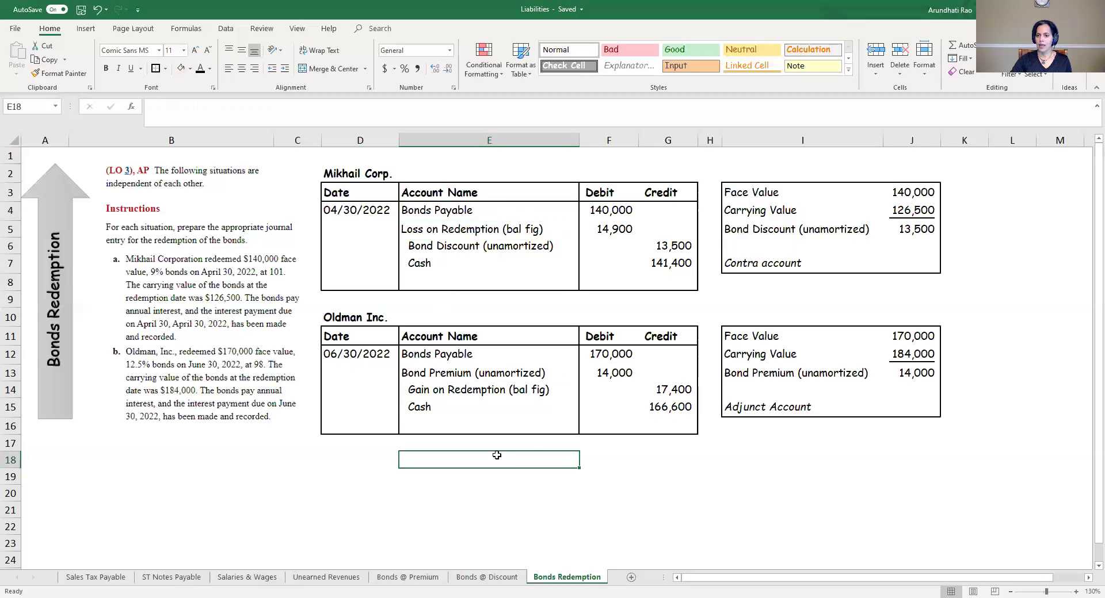
left_click(729, 268)
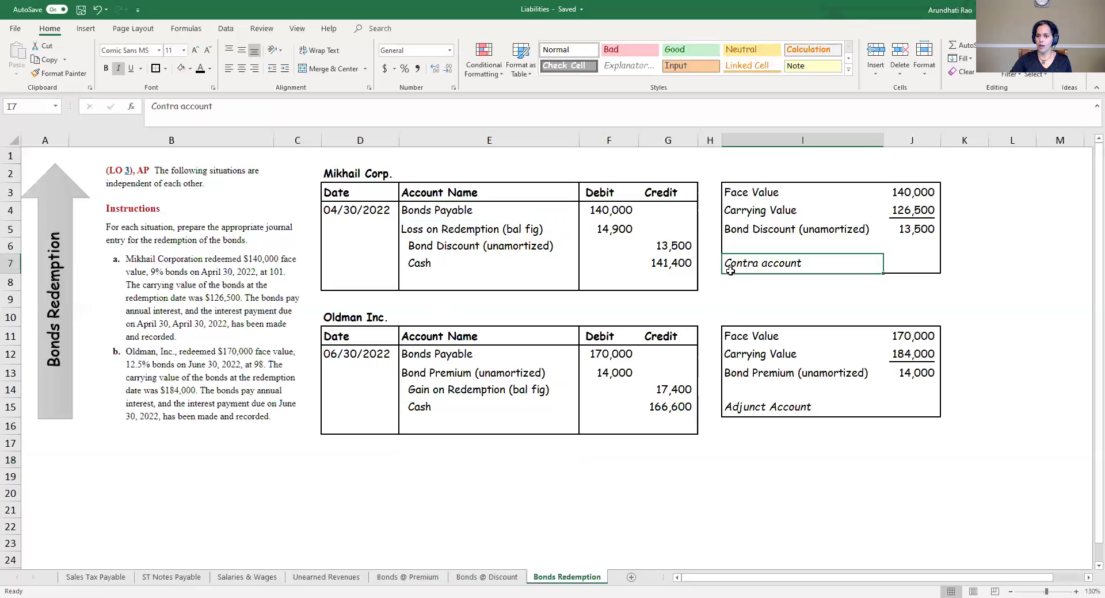
left_click(752, 409)
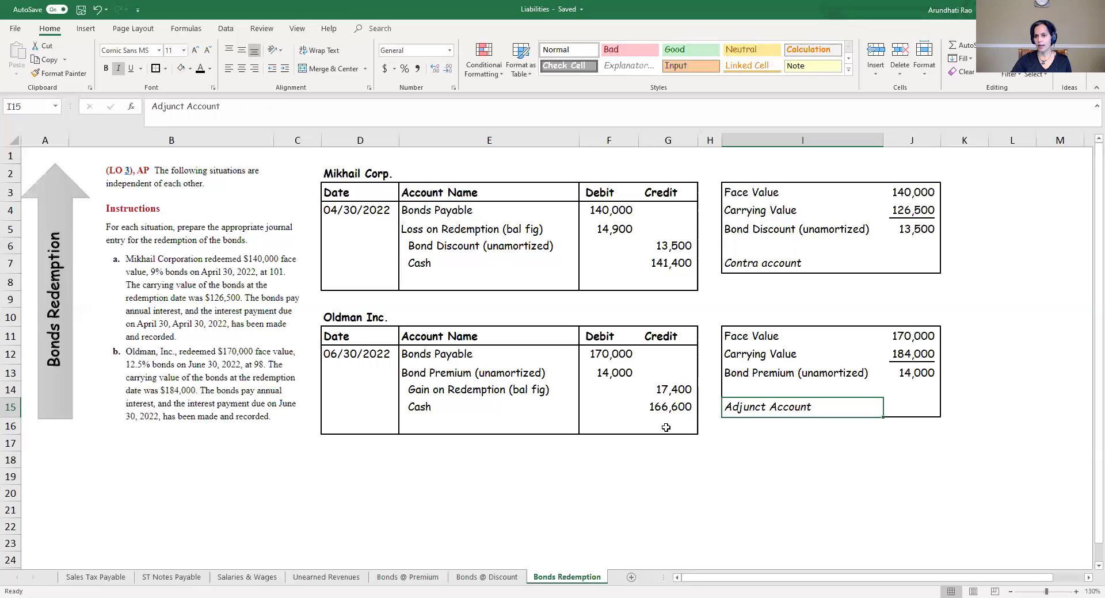
left_click(763, 266)
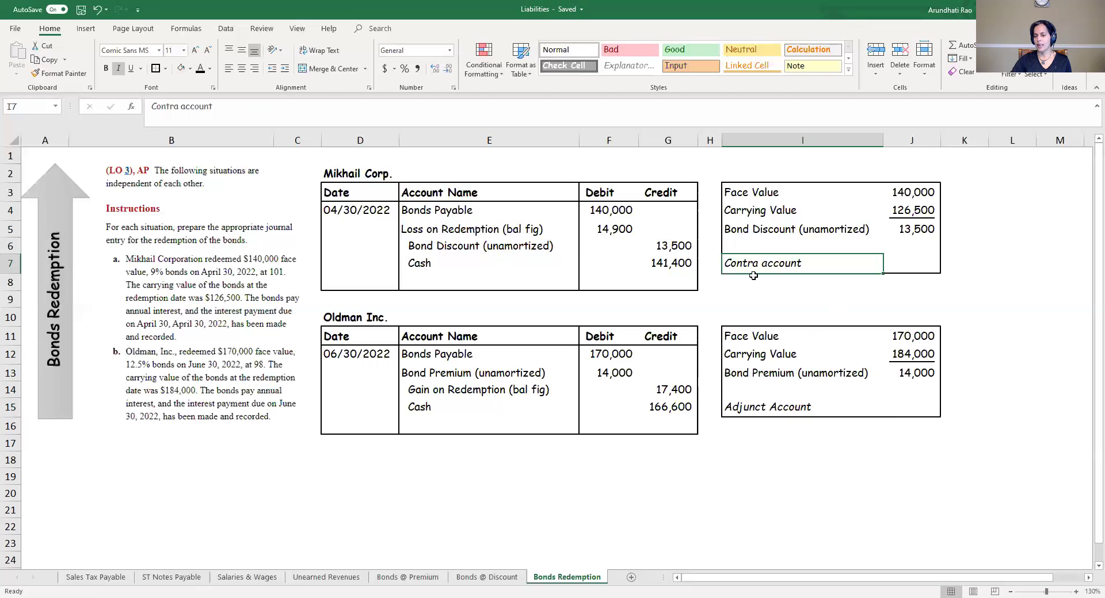
left_click(773, 407)
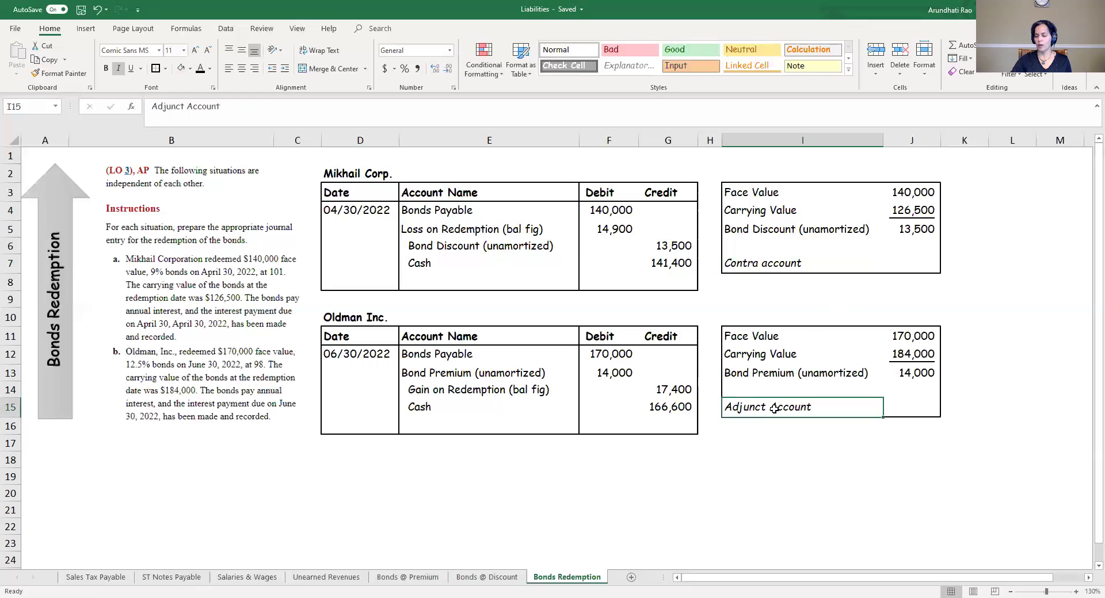